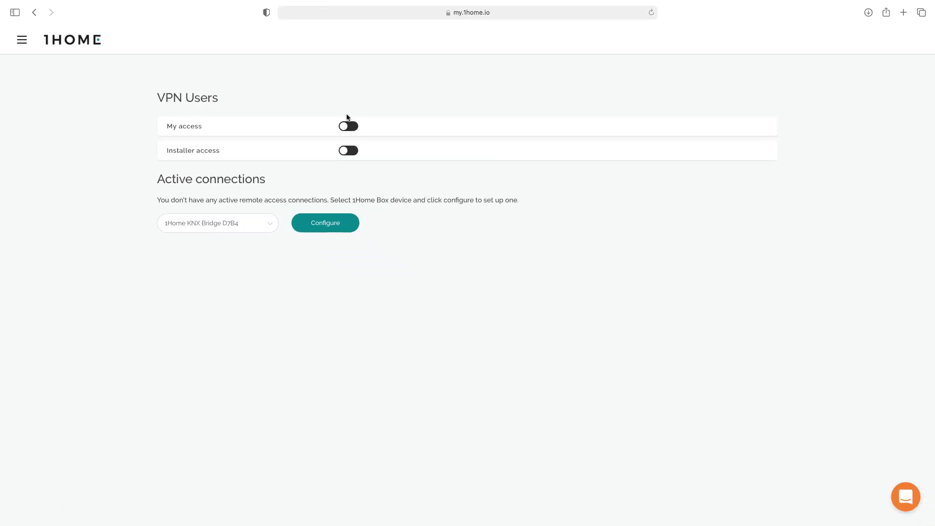
Step: Enable VPN access for My access, entering and retyping a pass phrase to create the VPN certificate
{"action": "left_click", "coordinate": [348, 127]}
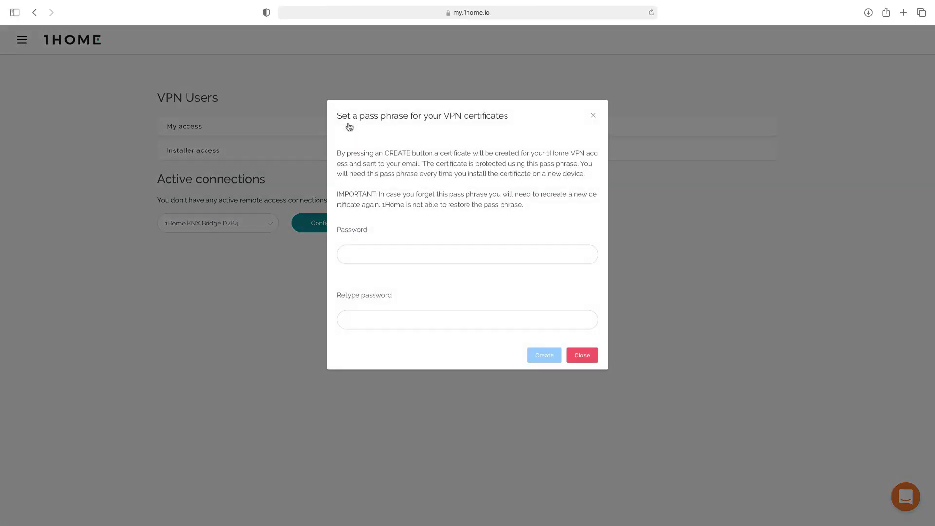
{"action": "left_click", "coordinate": [388, 252]}
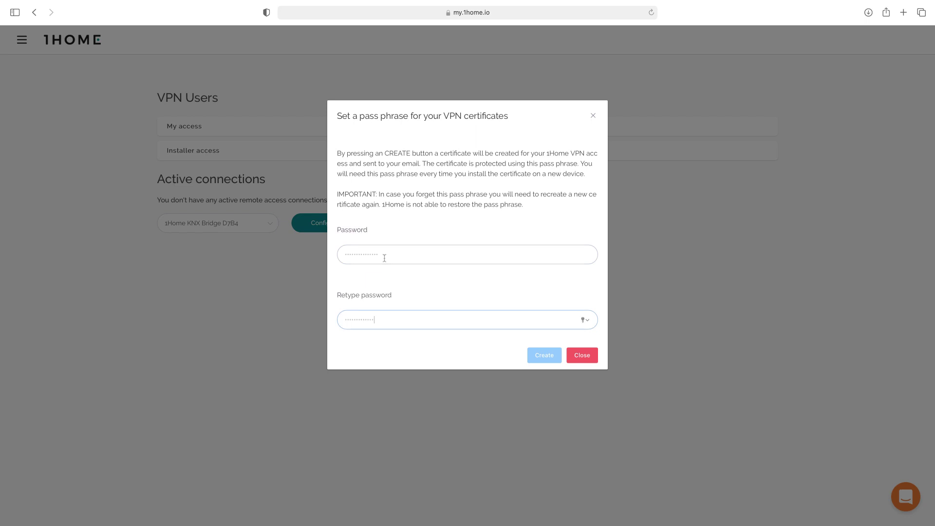
{"action": "type", "text": "•"}
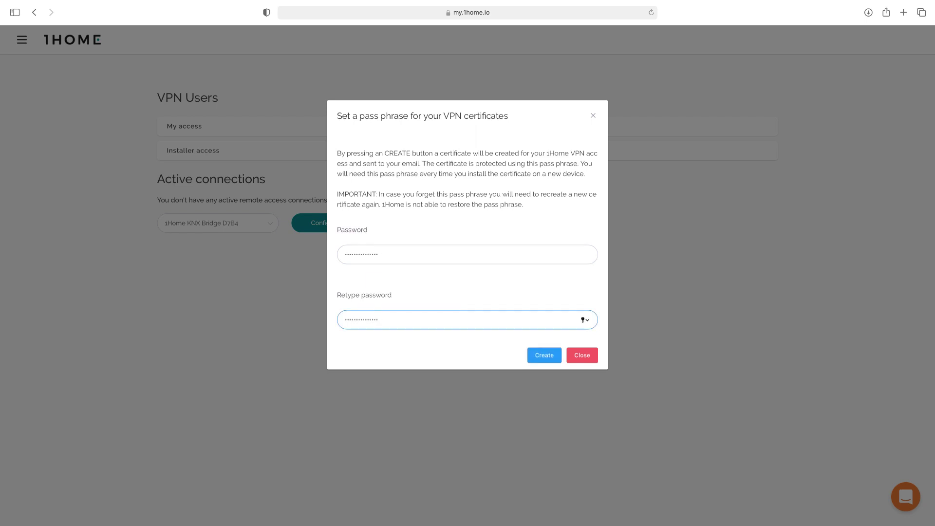
{"action": "left_click", "coordinate": [545, 356]}
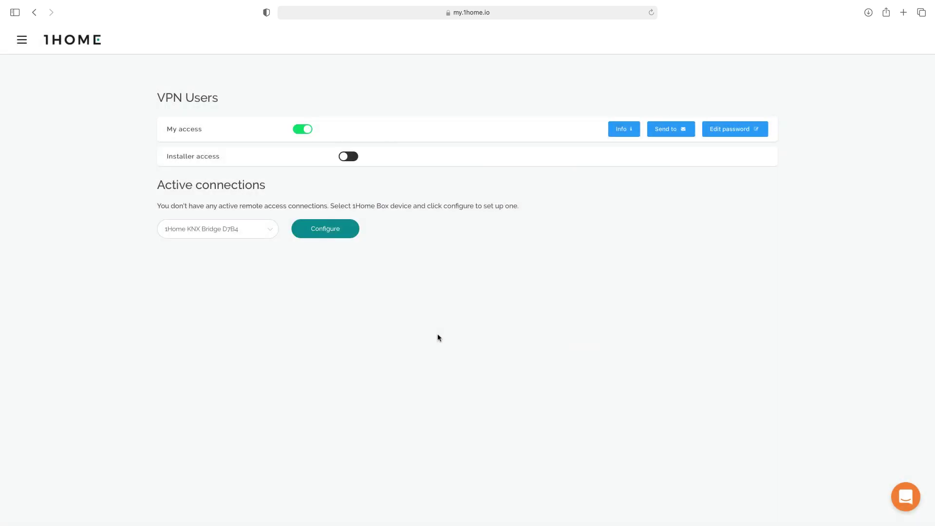
Step: Enable VPN installer access, entering and retyping a pass phrase to create the installer's certificate
{"action": "left_click", "coordinate": [349, 158]}
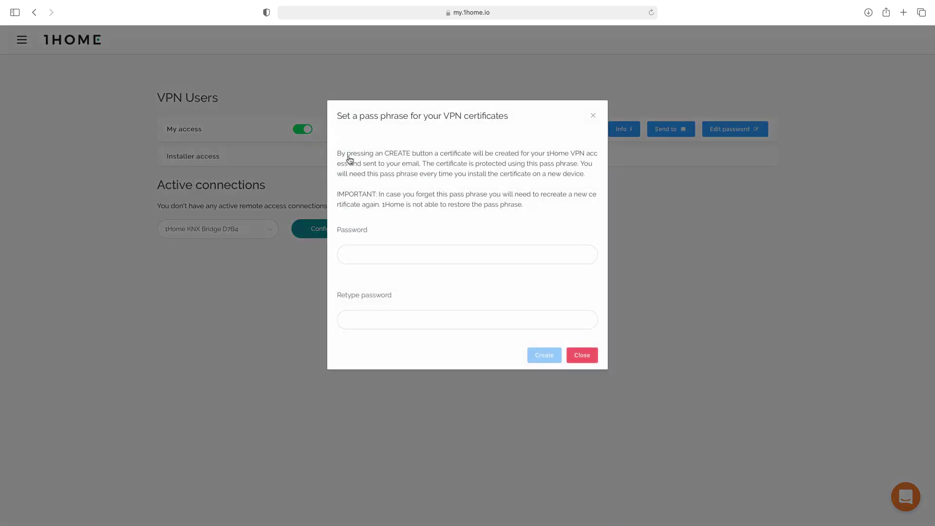
{"action": "left_click", "coordinate": [363, 255]}
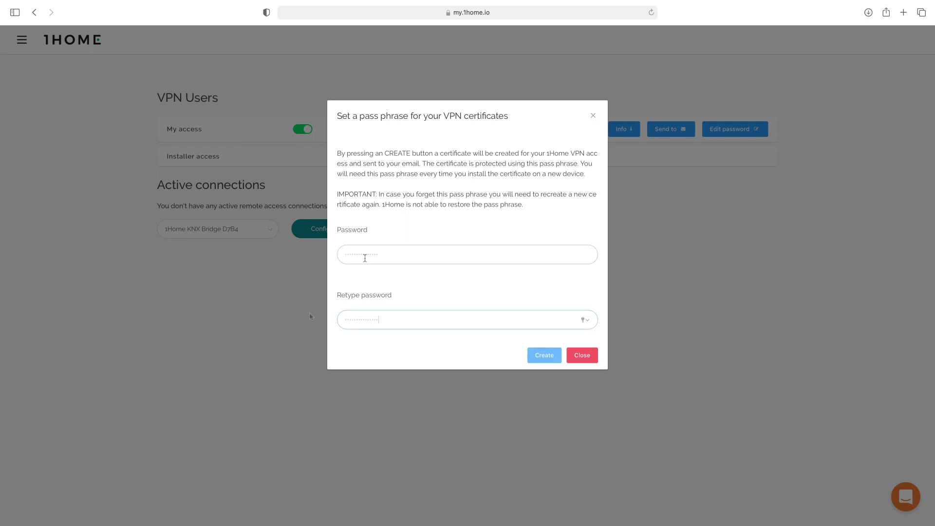
{"action": "left_click", "coordinate": [540, 355]}
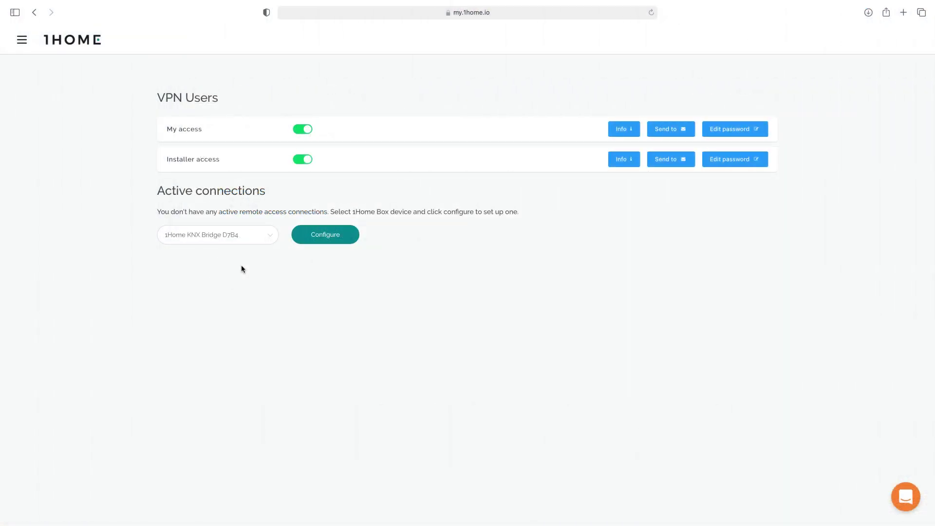
Step: Configure remote access for 1Home KNX Bridge D7B4, allowing the installer KNX ETS configuration using VPN connection, and save the configuration
{"action": "left_click", "coordinate": [263, 237]}
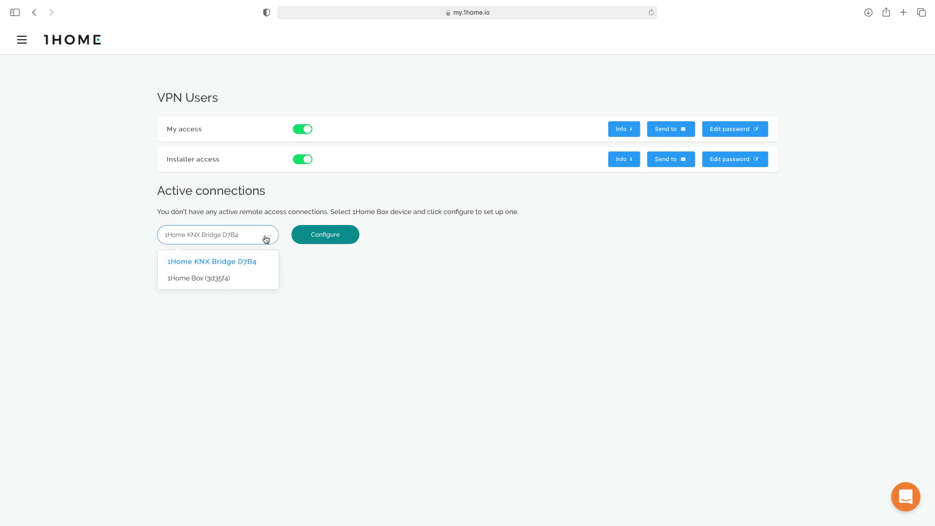
{"action": "left_click", "coordinate": [244, 264]}
{"action": "left_click", "coordinate": [314, 239]}
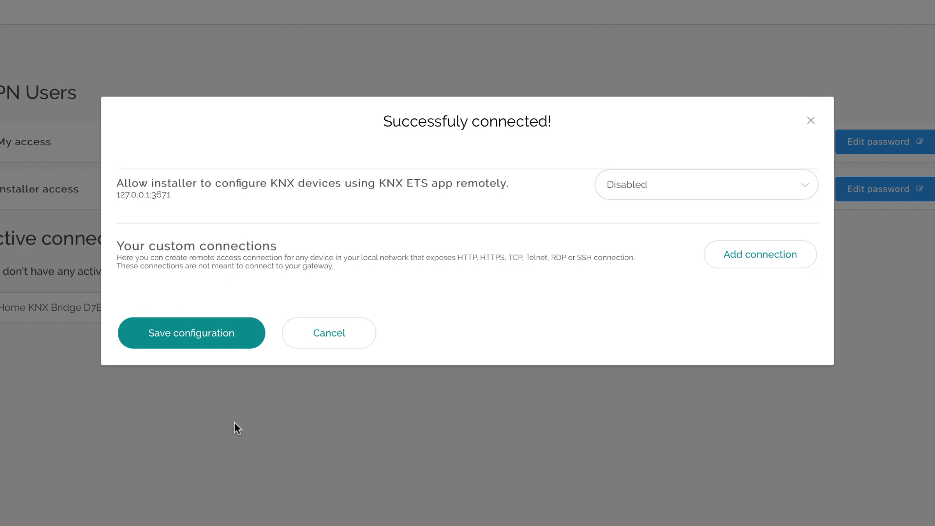
{"action": "left_click", "coordinate": [649, 189]}
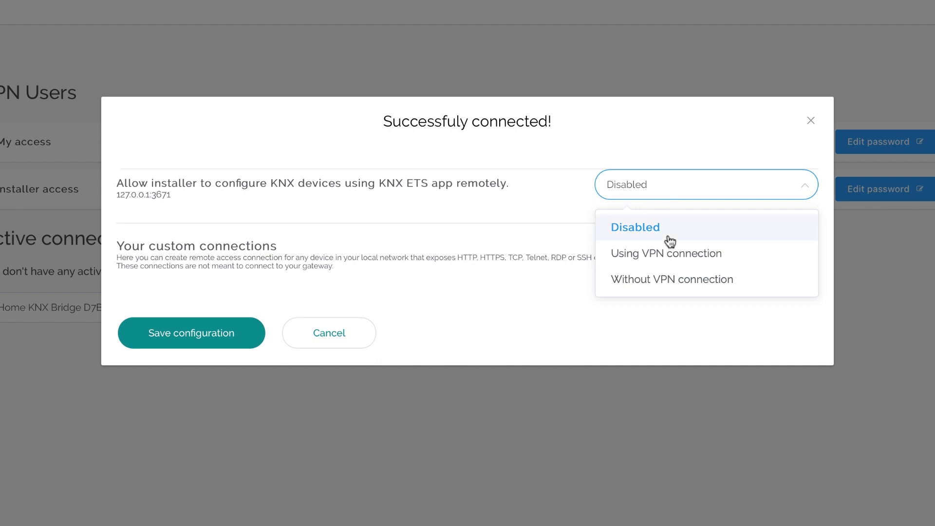
{"action": "left_click", "coordinate": [671, 255]}
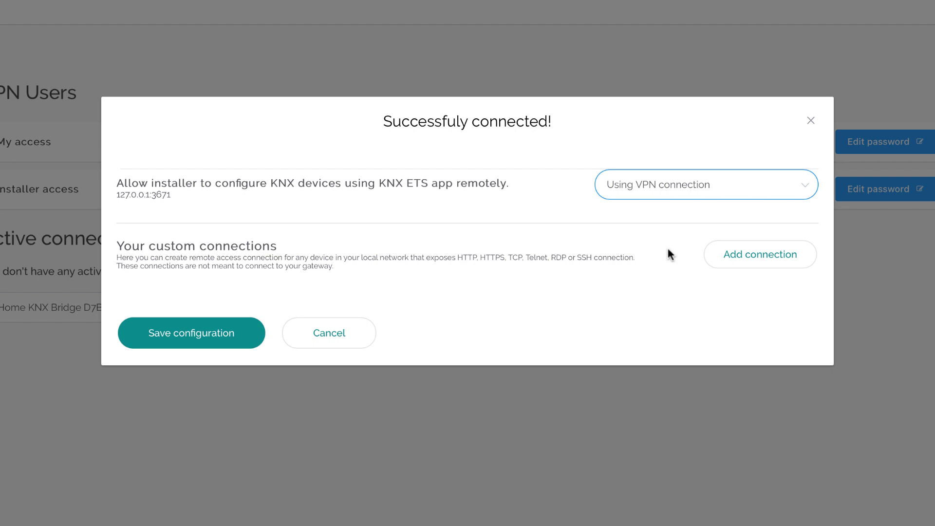
{"action": "left_click", "coordinate": [251, 338]}
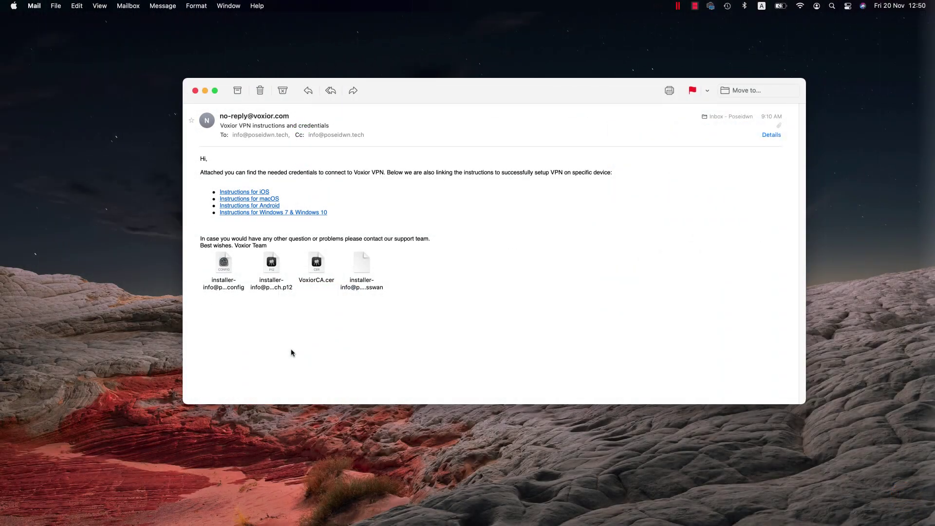
Step: Save the installer .p12 attachment from the Voxior VPN credentials e-mail into the 1Home_VPN folder
{"action": "right_click", "coordinate": [275, 265]}
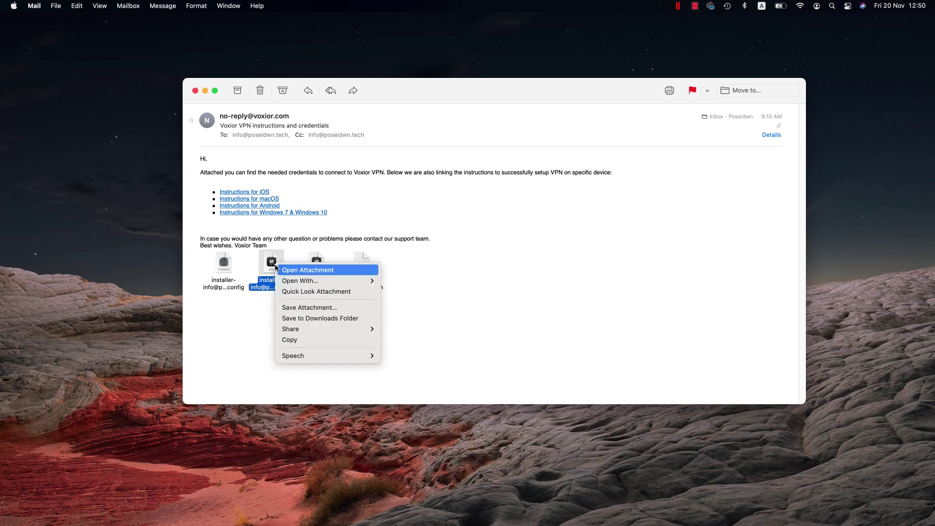
{"action": "left_click", "coordinate": [289, 312]}
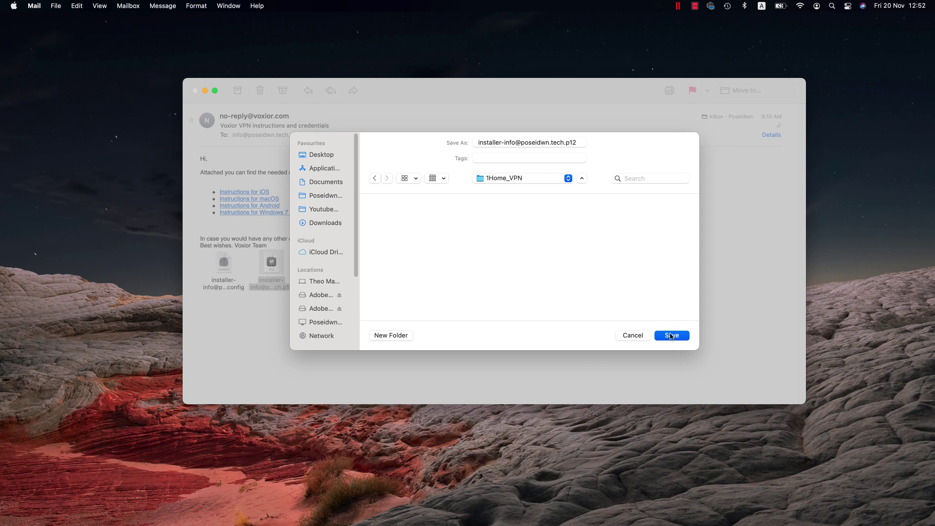
{"action": "left_click", "coordinate": [671, 336]}
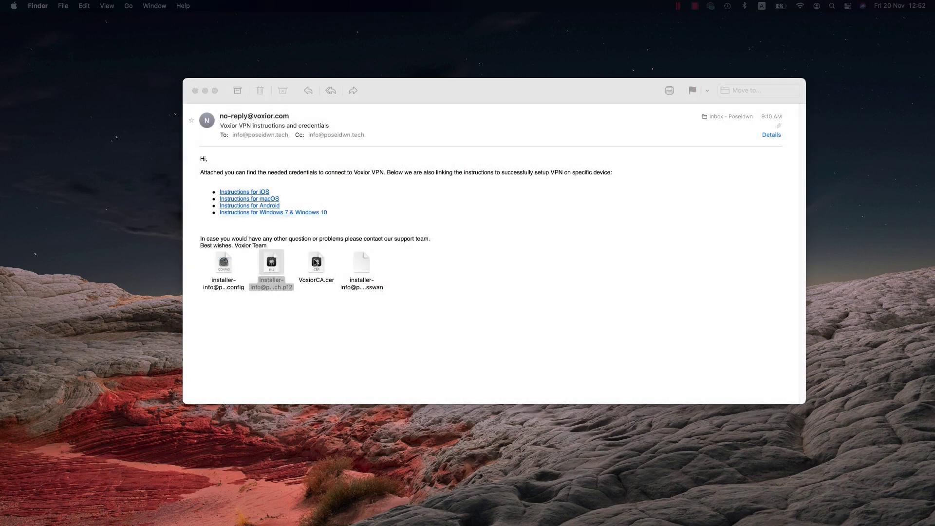
Step: Save the VoxiorCA.cer attachment into the 1Home_VPN folder
{"action": "left_click", "coordinate": [316, 262]}
{"action": "left_click", "coordinate": [316, 262]}
{"action": "right_click", "coordinate": [317, 263]}
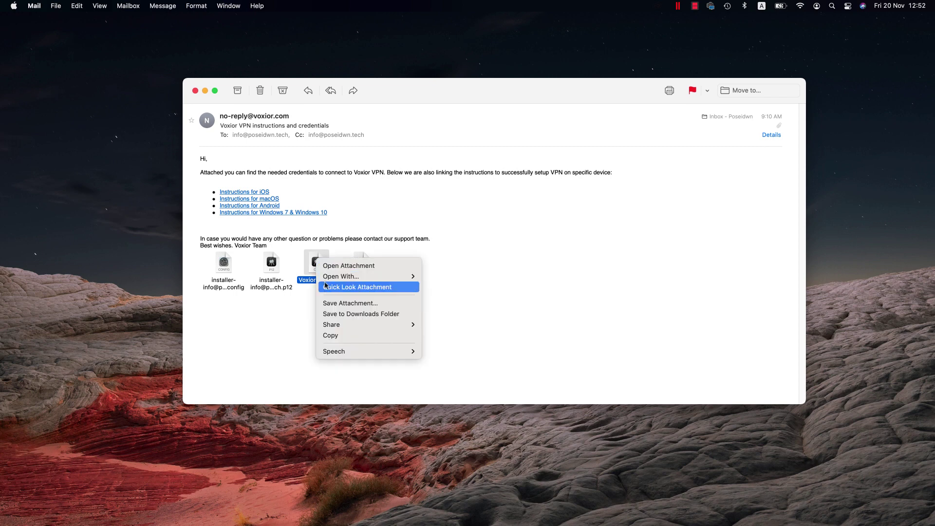
{"action": "left_click", "coordinate": [334, 303]}
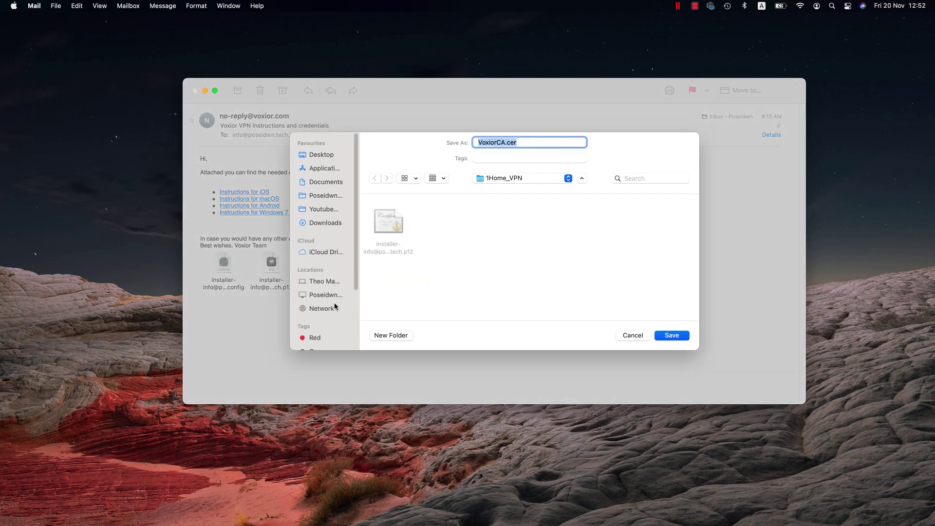
{"action": "left_click", "coordinate": [671, 336]}
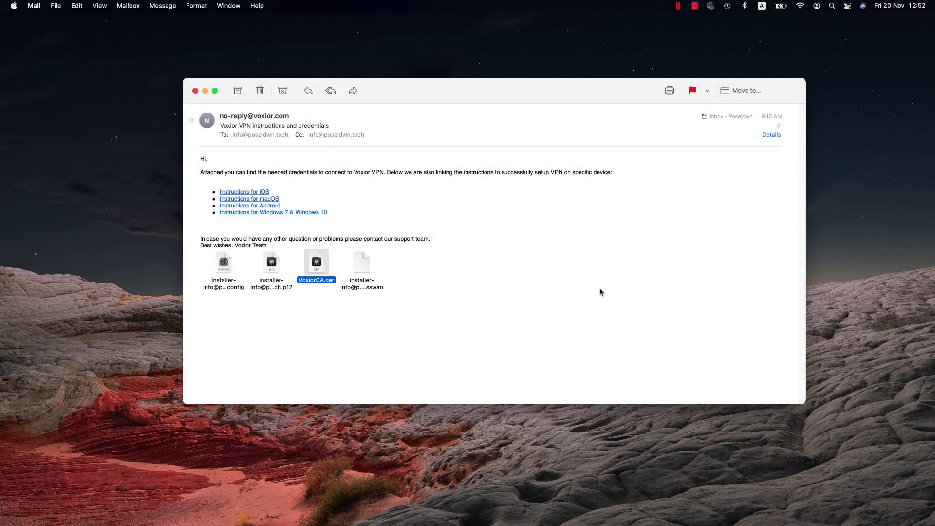
Step: Switch to the Windows desktop and start importing the installer .p12 certificate for Current User, entering the private key password
{"action": "key", "text": "ctrl+Right"}
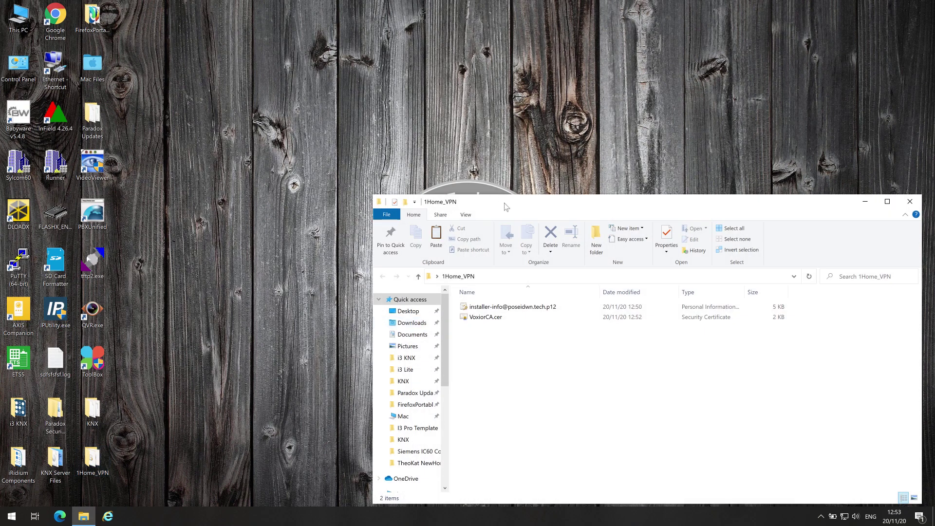
{"action": "left_click_drag", "start_coordinate": [506, 207], "coordinate": [330, 89]}
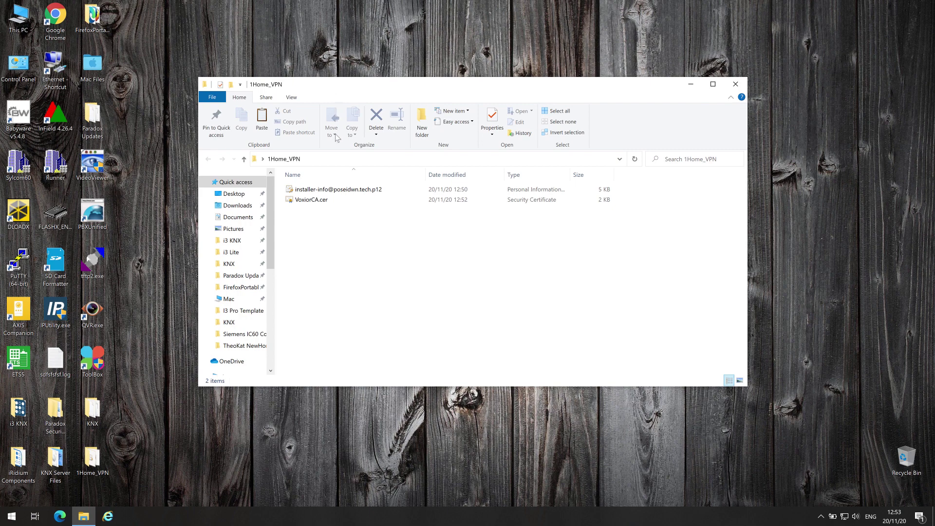
{"action": "left_click", "coordinate": [348, 191]}
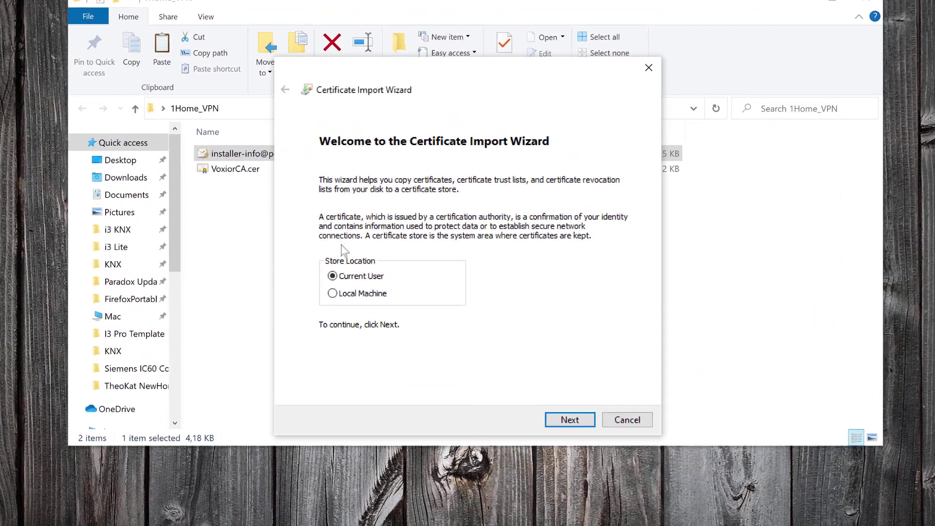
{"action": "left_click", "coordinate": [568, 420]}
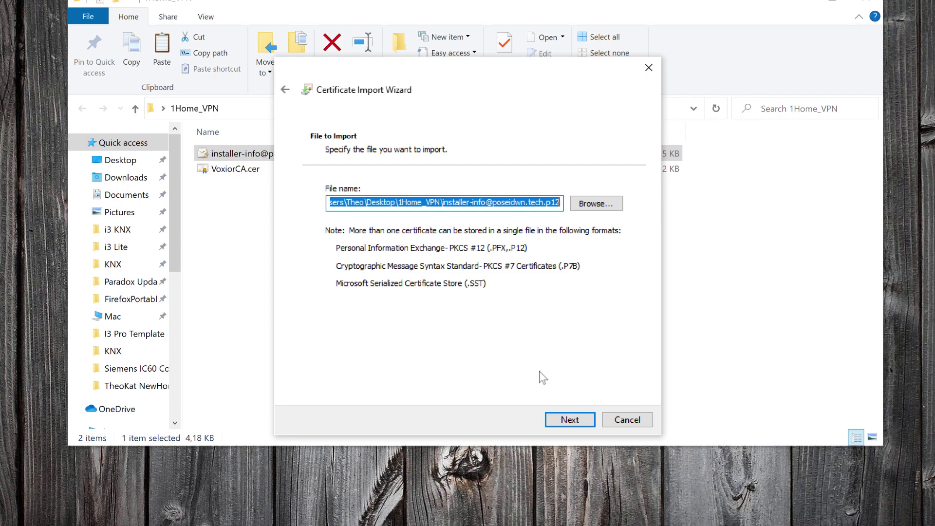
{"action": "left_click", "coordinate": [570, 422]}
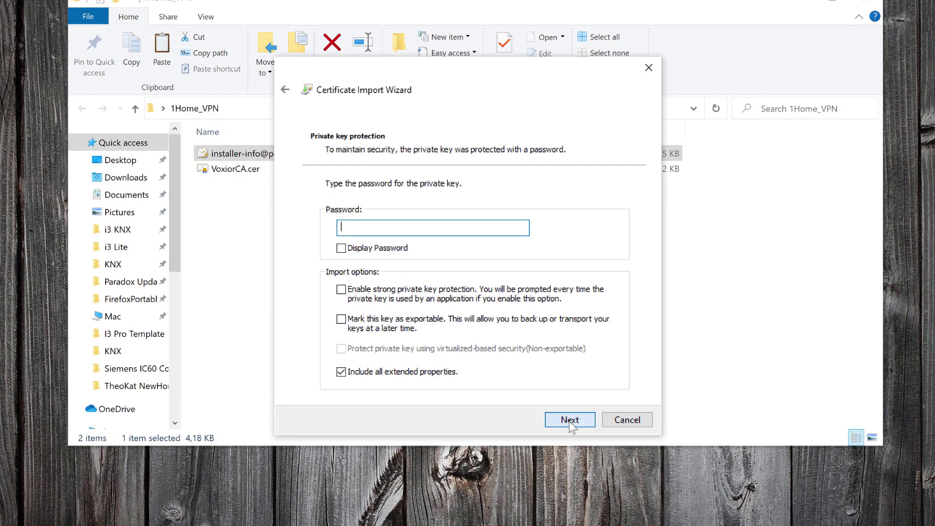
{"action": "type", "text": "*********"}
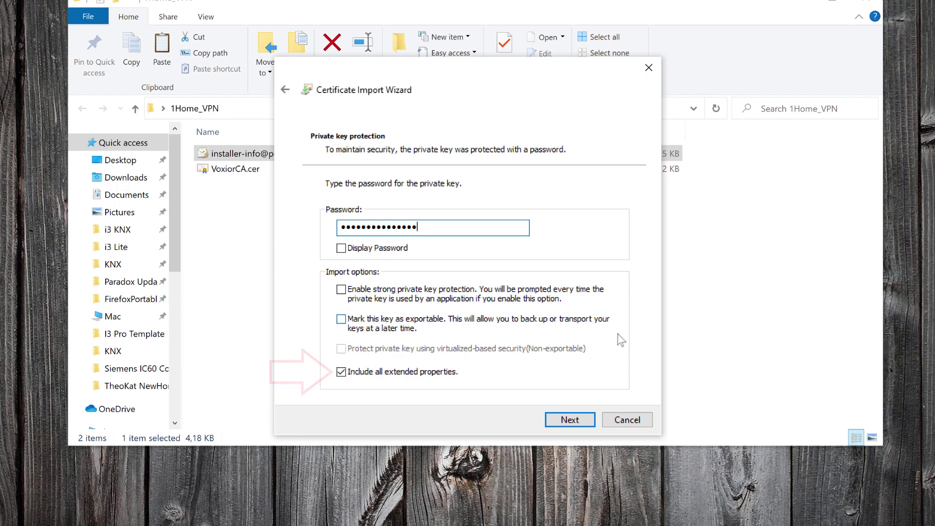
{"action": "left_click", "coordinate": [569, 421]}
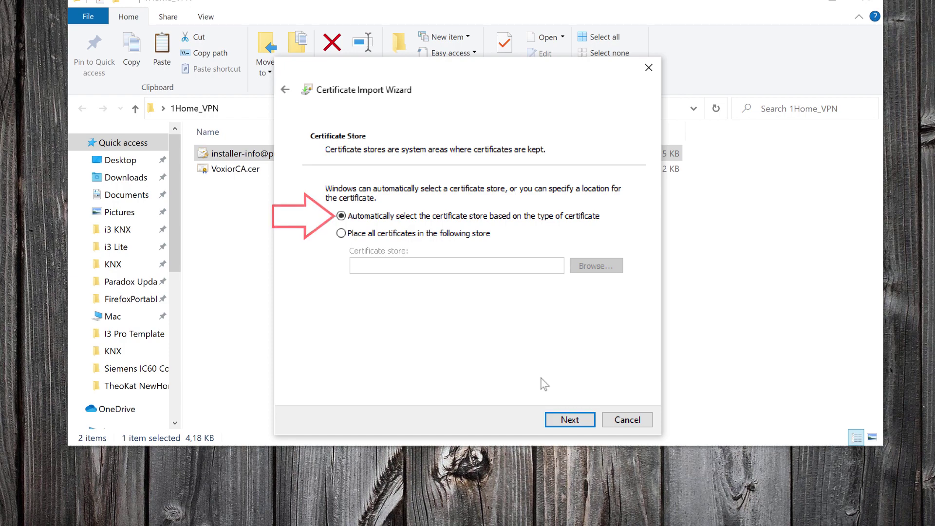
Step: Finish the import with automatic certificate store selection and accept installing the Voxior VPN Server Root CA certificate
{"action": "left_click", "coordinate": [568, 422]}
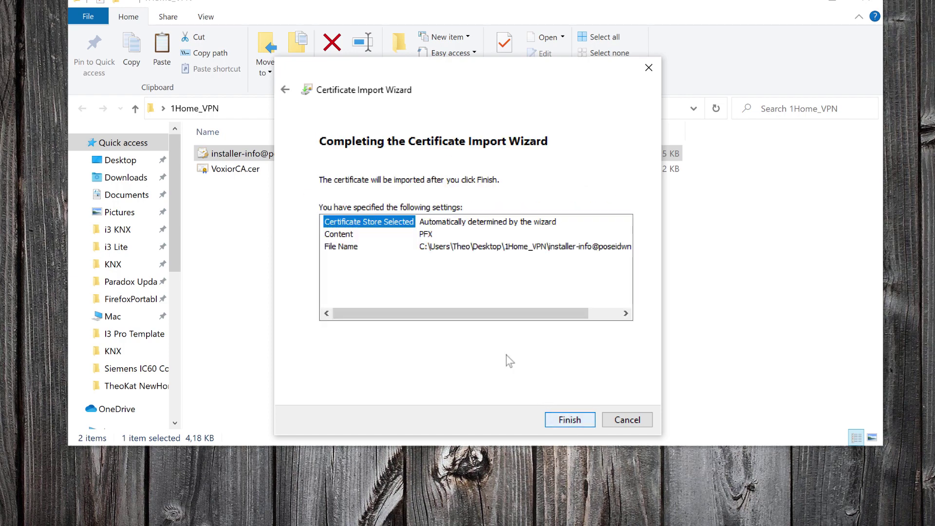
{"action": "left_click", "coordinate": [568, 420]}
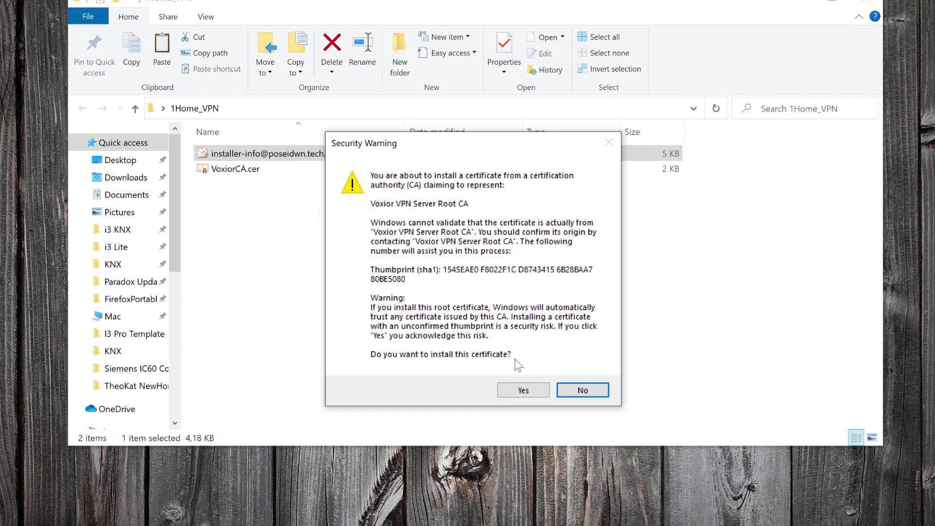
{"action": "left_click", "coordinate": [523, 390]}
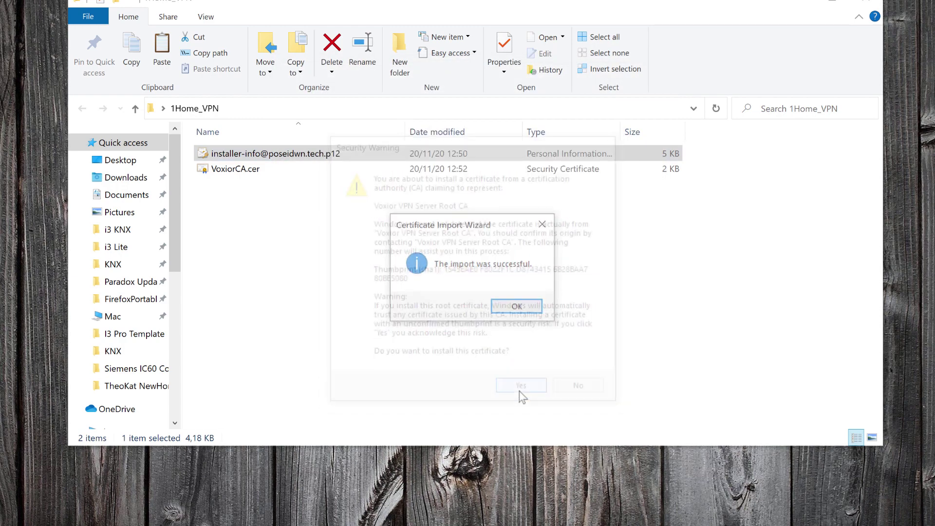
{"action": "left_click", "coordinate": [521, 308]}
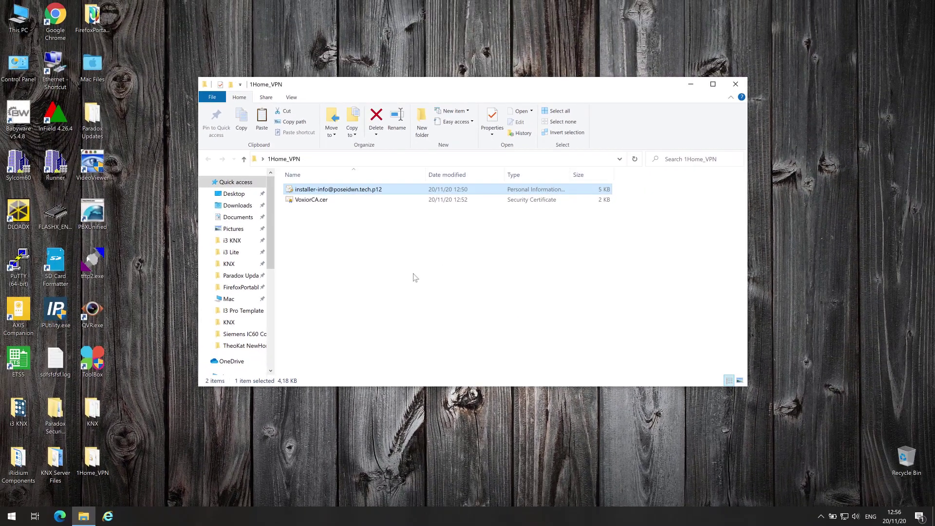
Step: Search Windows for "manage computer", open Manage computer certificates and allow Microsoft Management Console to make changes
{"action": "left_click", "coordinate": [9, 517]}
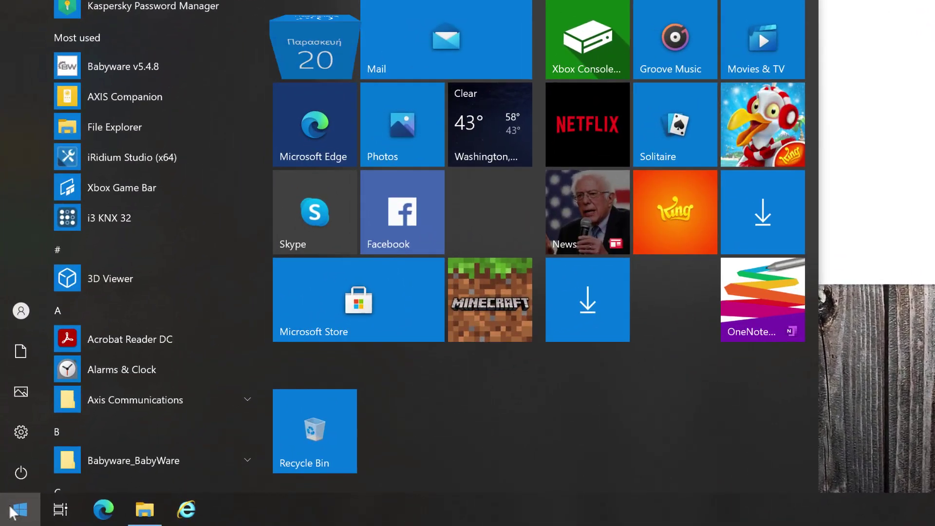
{"action": "type", "text": "manage"}
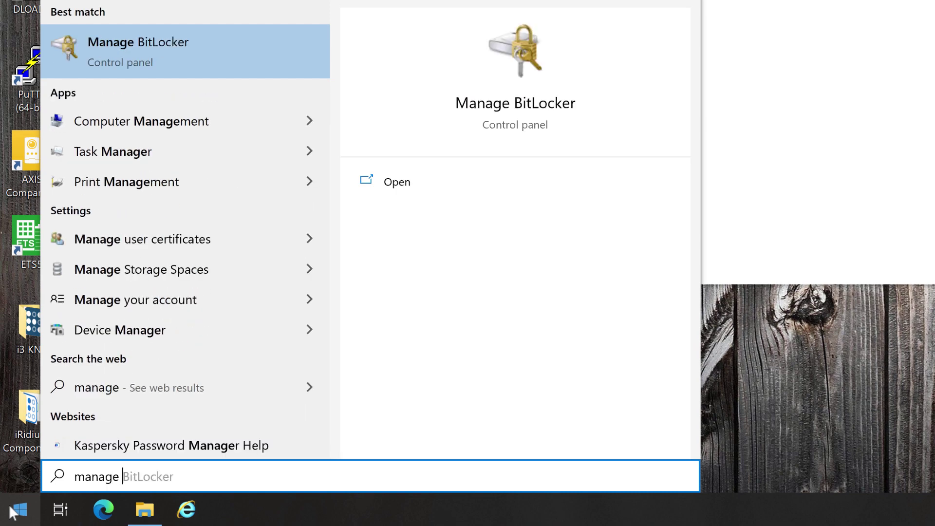
{"action": "type", "text": " computer"}
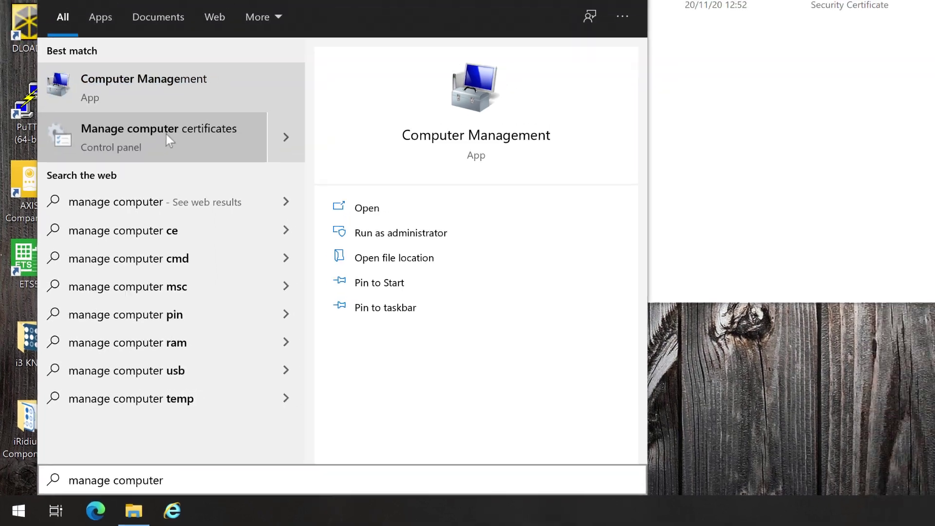
{"action": "left_click", "coordinate": [180, 101]}
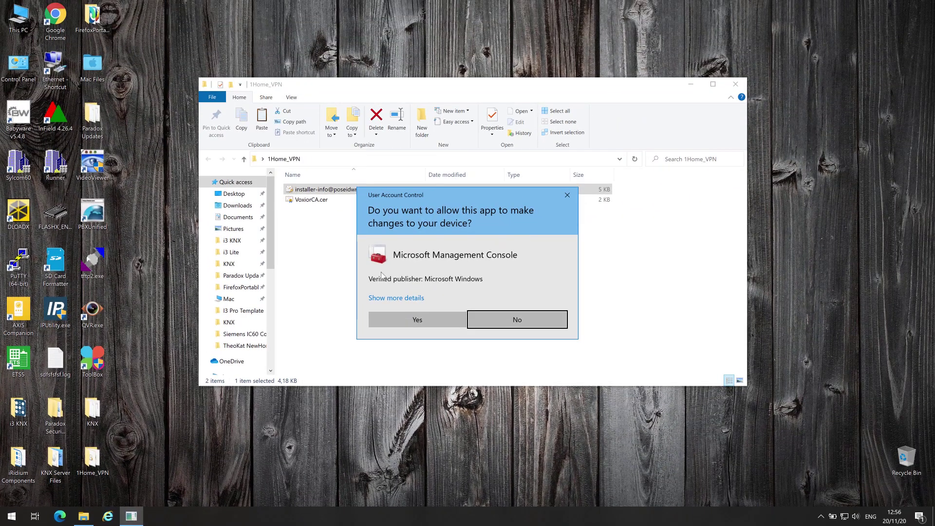
{"action": "left_click", "coordinate": [410, 320]}
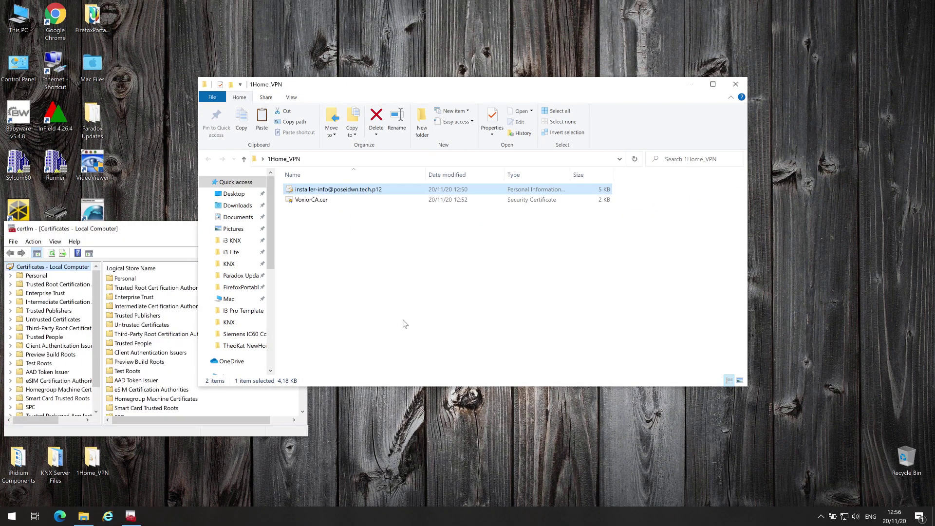
Step: Bring the Local Computer certificates window to the front and maximize it
{"action": "left_click", "coordinate": [164, 241]}
{"action": "left_click_drag", "start_coordinate": [200, 235], "coordinate": [538, 226]}
{"action": "left_click", "coordinate": [635, 222]}
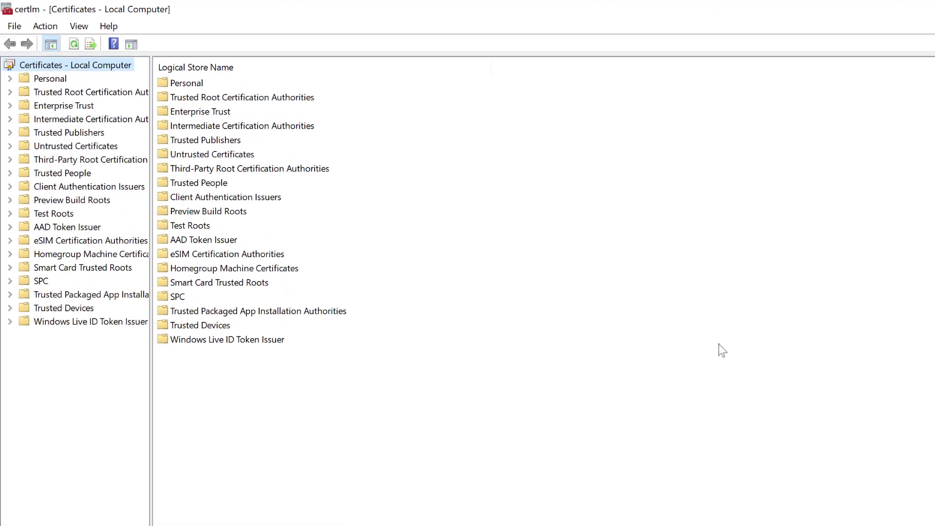
Step: Widen the certificate store tree and start a certificate import into Trusted Root Certification Authorities
{"action": "left_click_drag", "start_coordinate": [150, 174], "coordinate": [197, 177]}
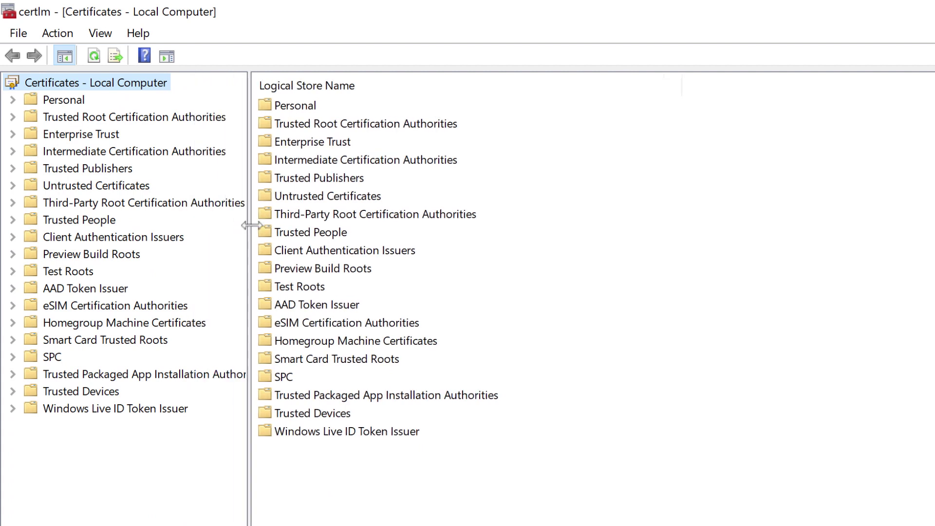
{"action": "left_click_drag", "start_coordinate": [251, 225], "coordinate": [323, 227]}
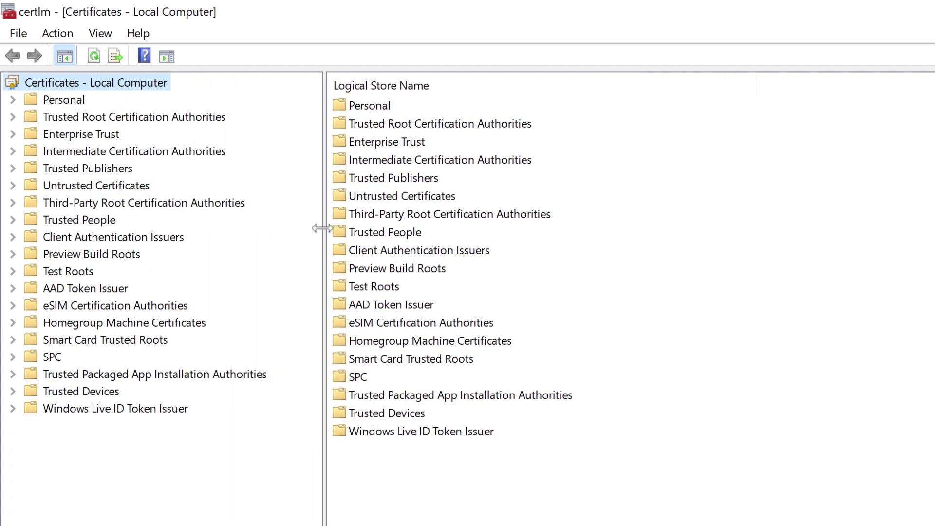
{"action": "left_click", "coordinate": [179, 123]}
{"action": "right_click", "coordinate": [174, 118]}
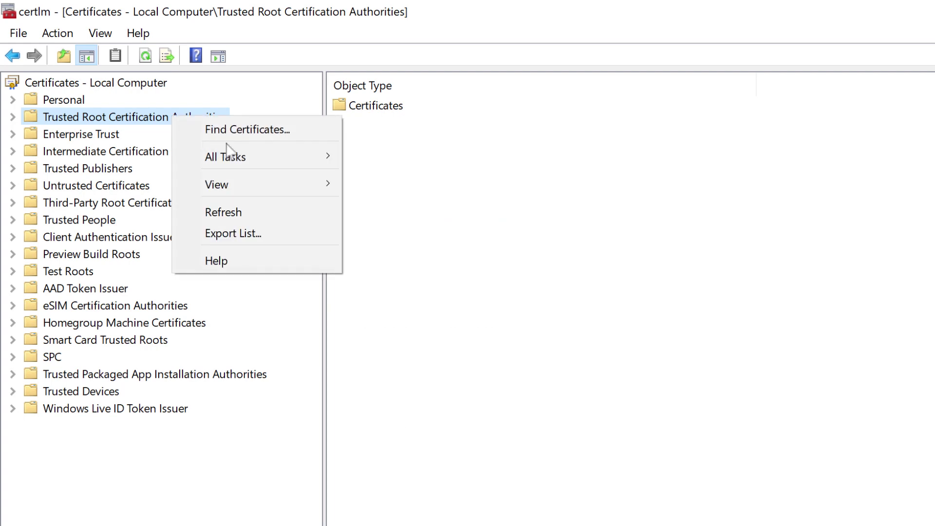
{"action": "mouse_move", "coordinate": [244, 155]}
{"action": "left_click", "coordinate": [408, 184]}
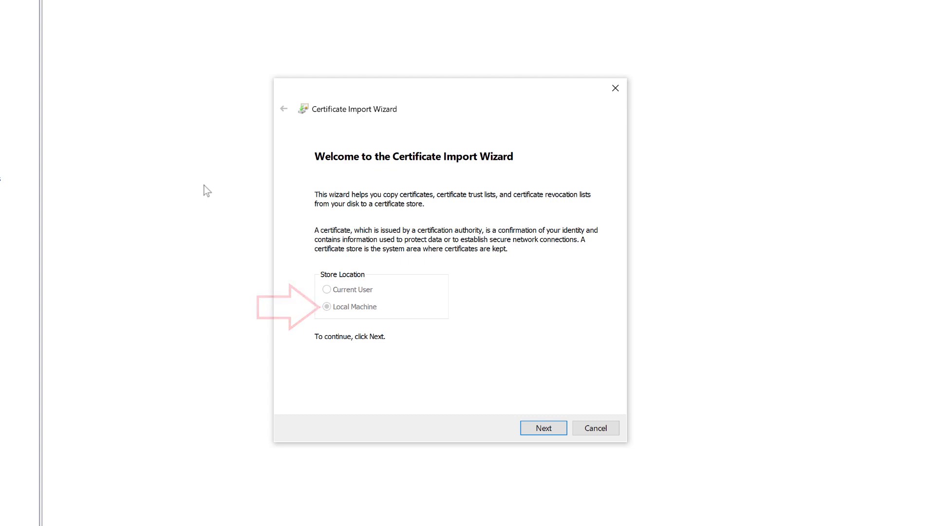
Step: Continue with the Local Machine store location and choose VoxiorCA.cer from the 1Home_VPN desktop folder as the file to import
{"action": "left_click", "coordinate": [540, 430]}
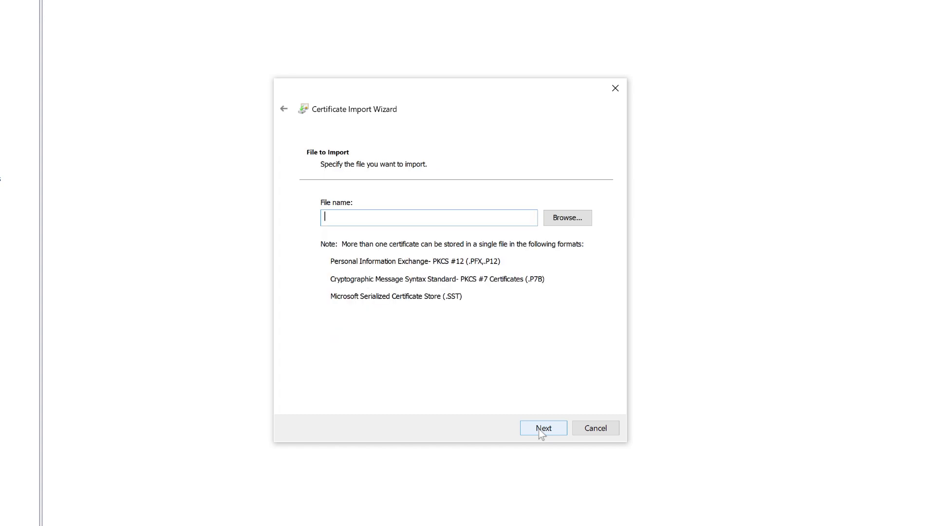
{"action": "left_click", "coordinate": [565, 218]}
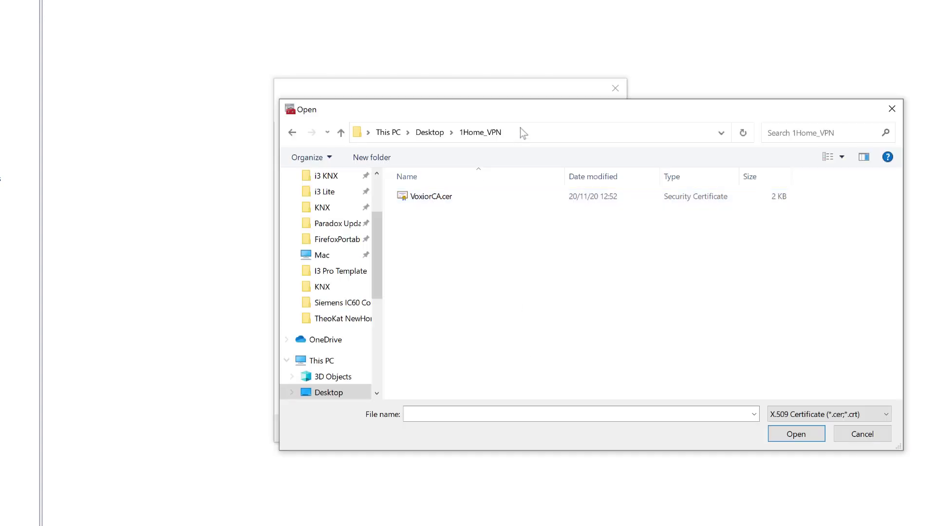
{"action": "left_click_drag", "start_coordinate": [520, 127], "coordinate": [428, 147]}
{"action": "left_click", "coordinate": [332, 232]}
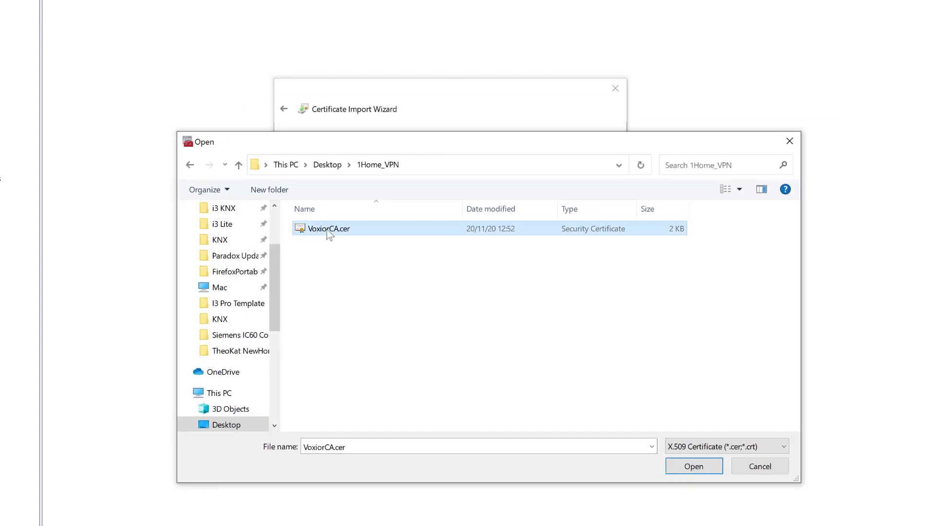
{"action": "left_click", "coordinate": [695, 466]}
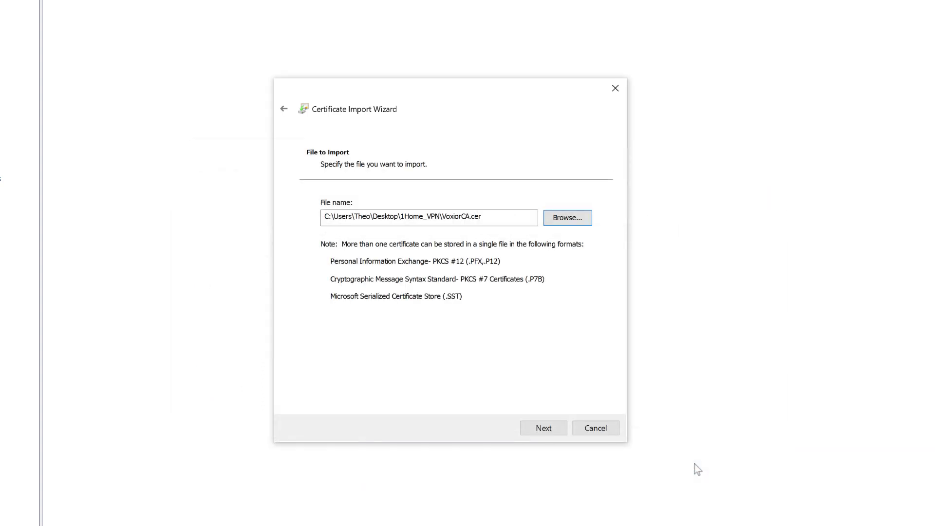
Step: Finish importing the certificate into the Trusted Root Certification Authorities store and close the certificate manager
{"action": "left_click", "coordinate": [543, 429]}
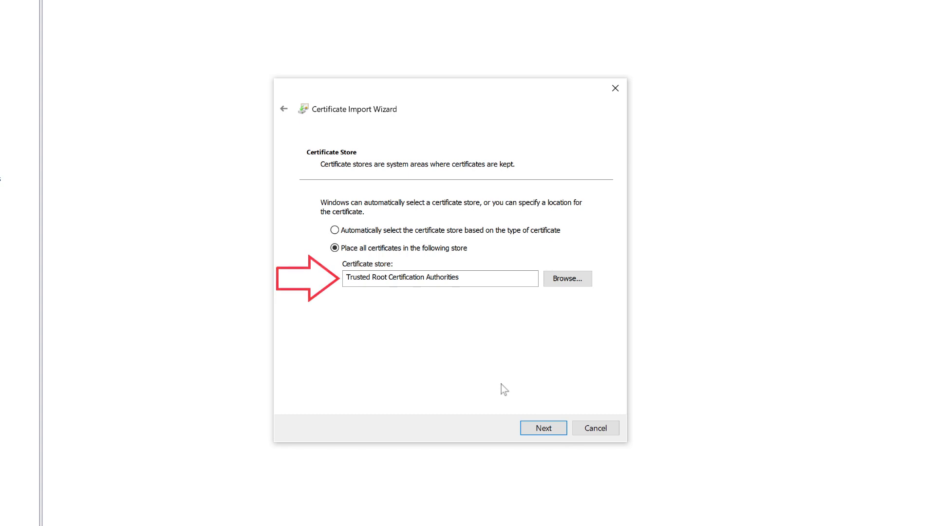
{"action": "left_click", "coordinate": [535, 426]}
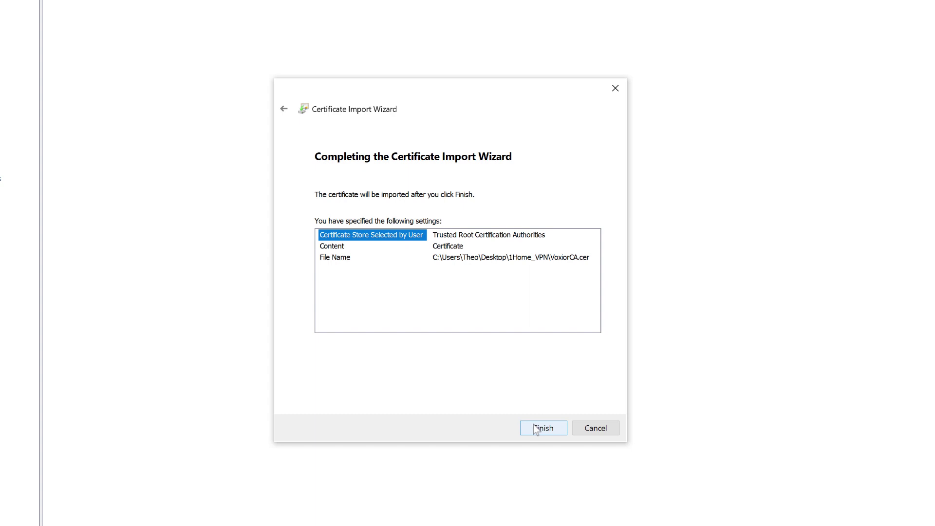
{"action": "left_click", "coordinate": [541, 429]}
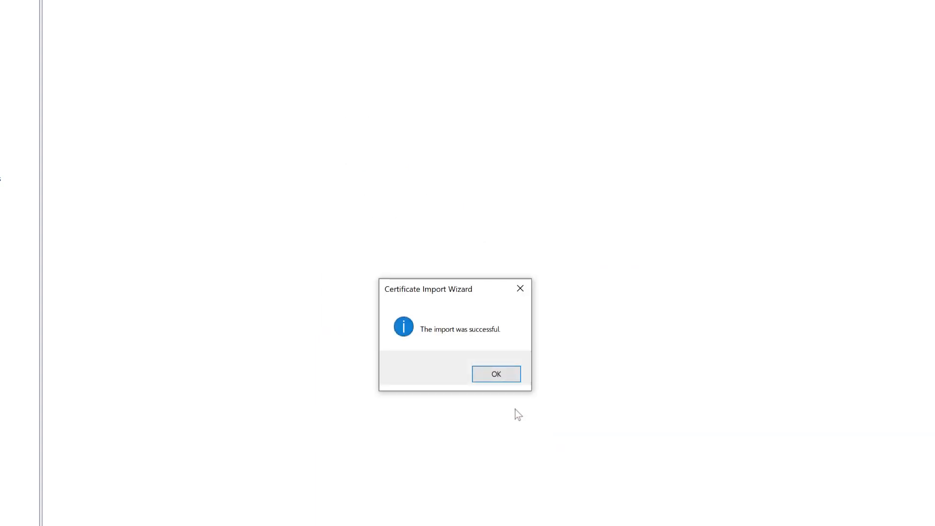
{"action": "left_click", "coordinate": [502, 377]}
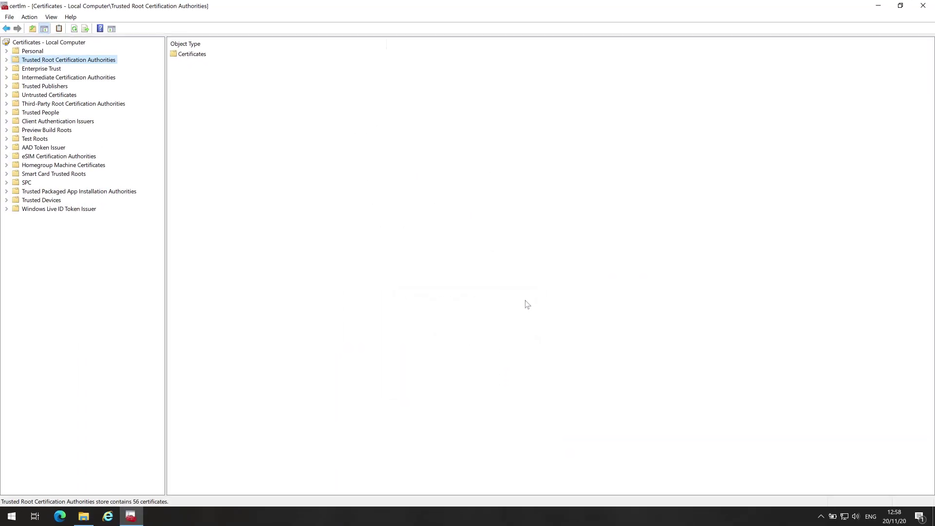
{"action": "left_click", "coordinate": [923, 5]}
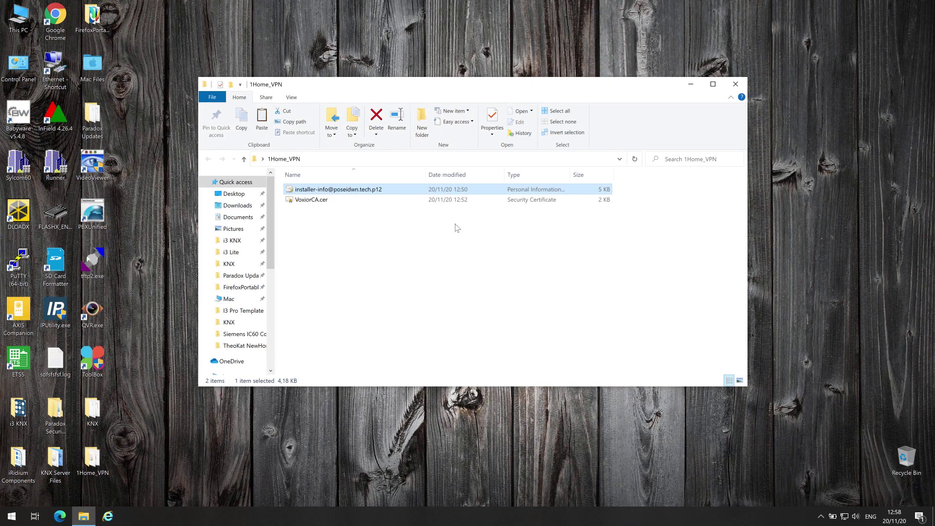
Step: Search Windows for "vpn", open the VPN settings and start adding a VPN connection
{"action": "left_click", "coordinate": [14, 516]}
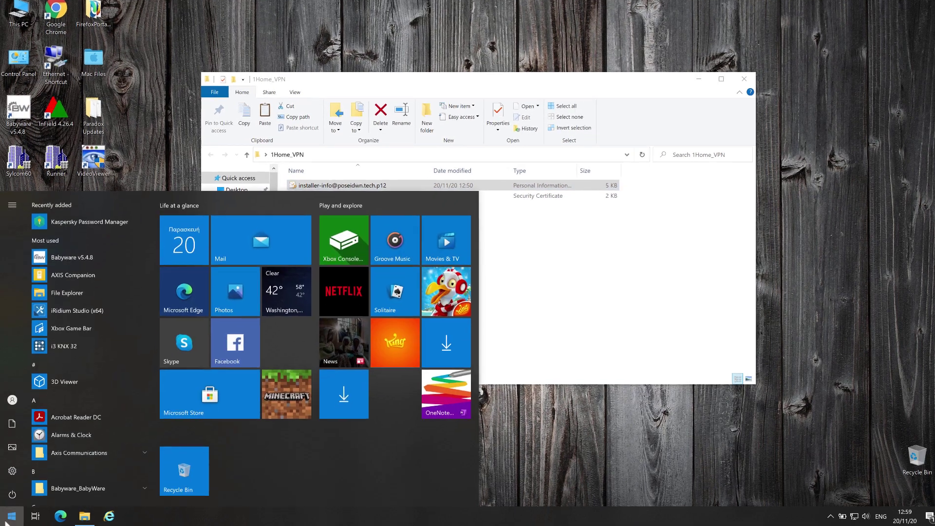
{"action": "type", "text": "vpn"}
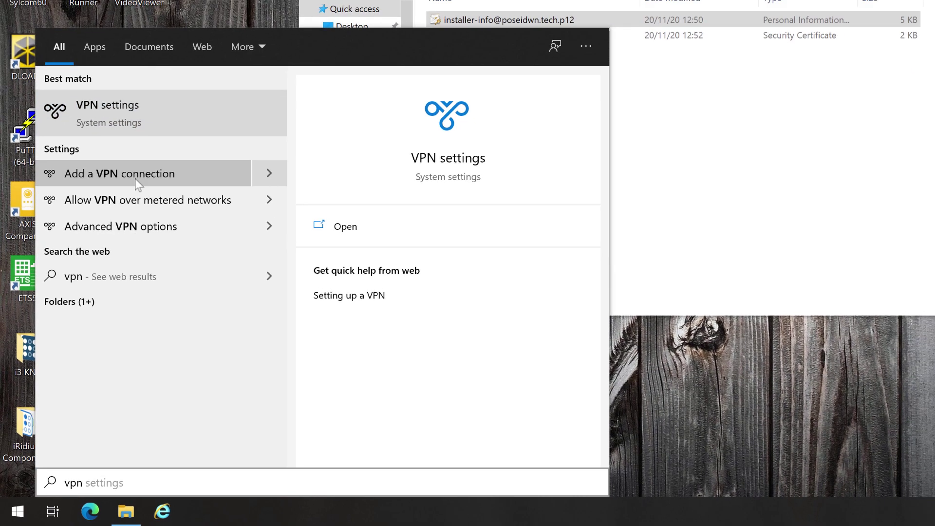
{"action": "left_click", "coordinate": [142, 156]}
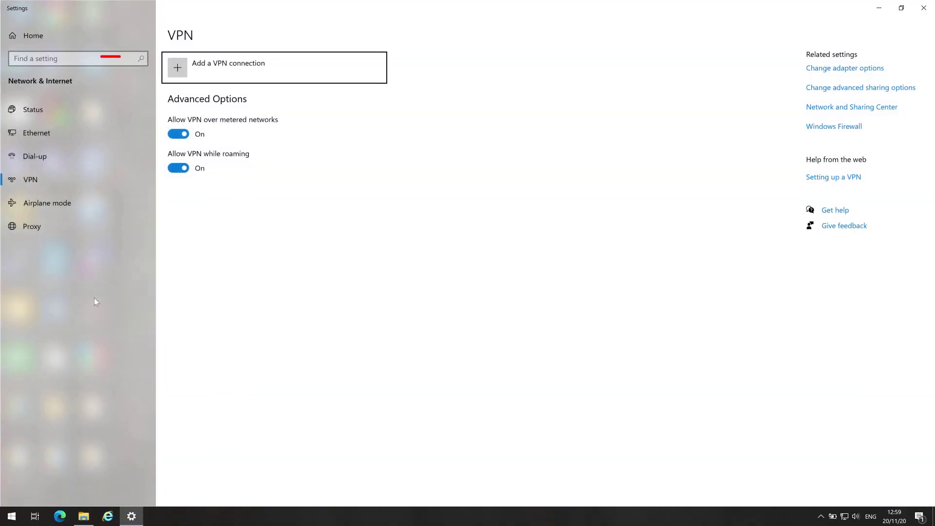
{"action": "left_click", "coordinate": [183, 66]}
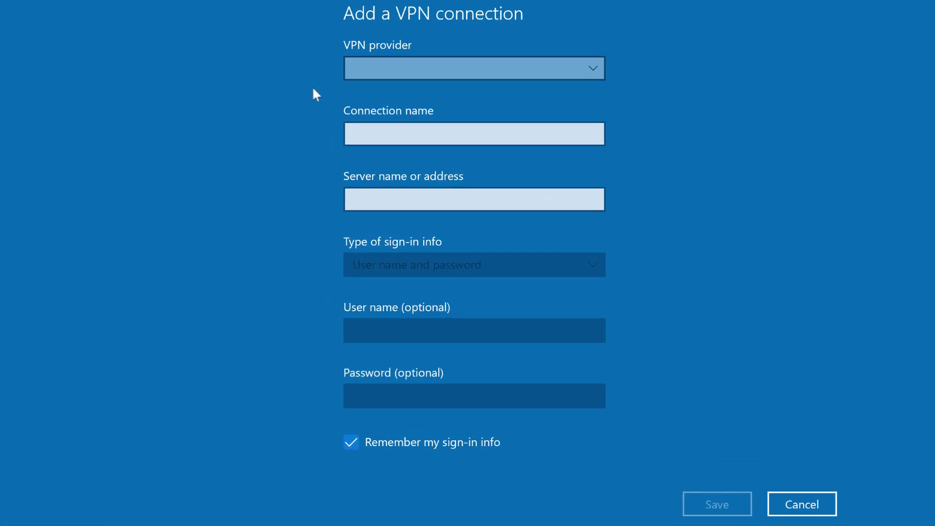
Step: Set the VPN provider to Windows (built-in), the connection name to 1Home VPN and the server address to vpn.voxior.com
{"action": "left_click", "coordinate": [585, 71]}
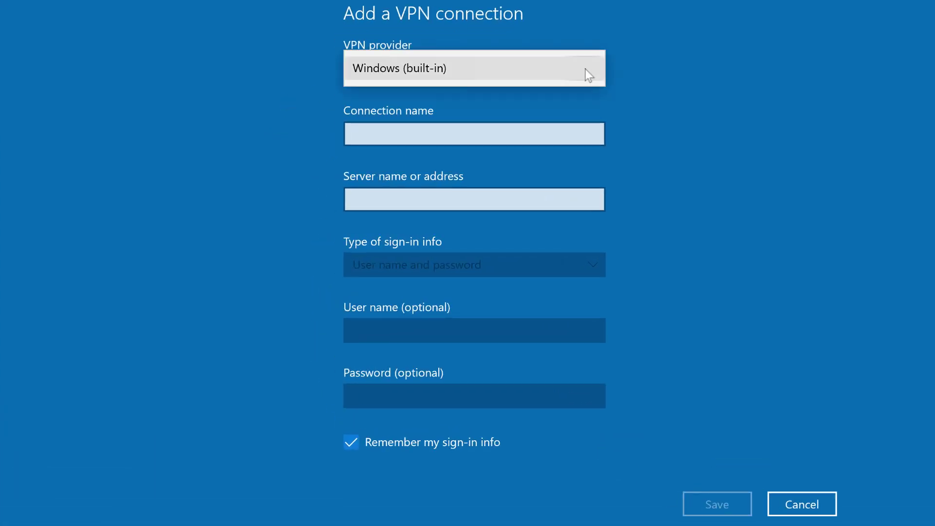
{"action": "left_click", "coordinate": [437, 73]}
{"action": "left_click", "coordinate": [422, 98]}
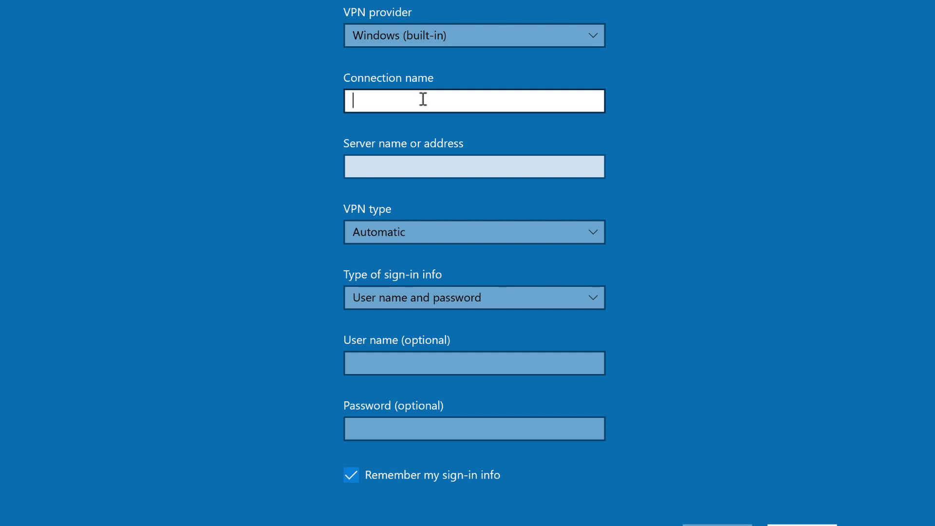
{"action": "type", "text": "1Home VPN"}
{"action": "left_click", "coordinate": [420, 159]}
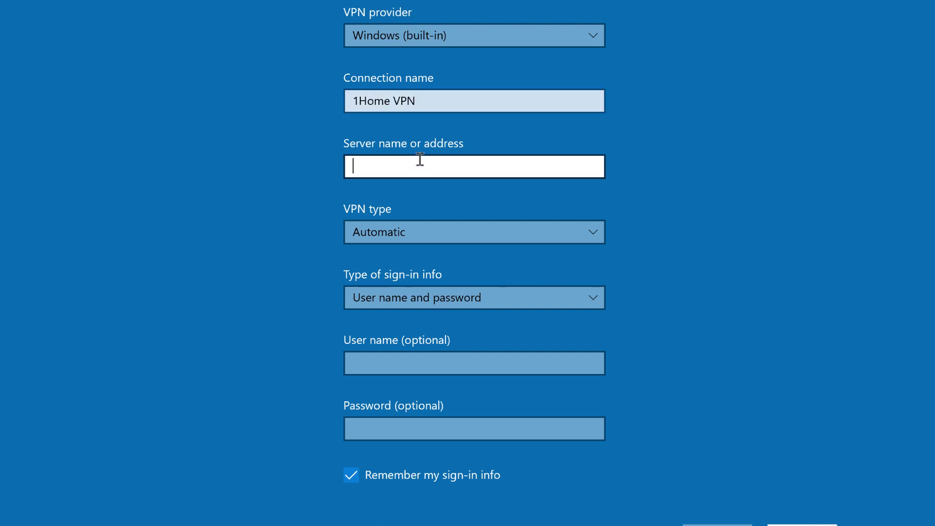
{"action": "type", "text": "vpn.voxior.com"}
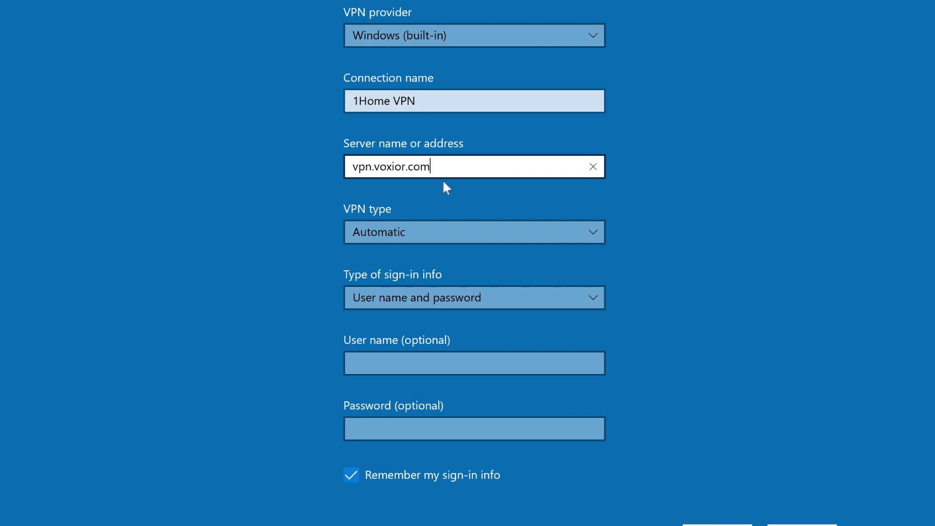
Step: Set the VPN type to IKEv2 and the sign-in info type to Certificate, and save the connection
{"action": "left_click", "coordinate": [445, 231]}
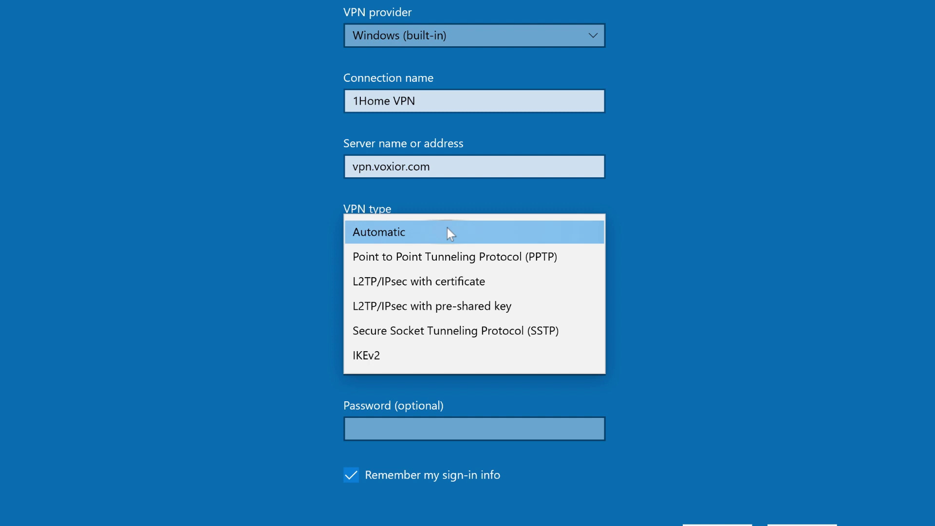
{"action": "left_click", "coordinate": [399, 356]}
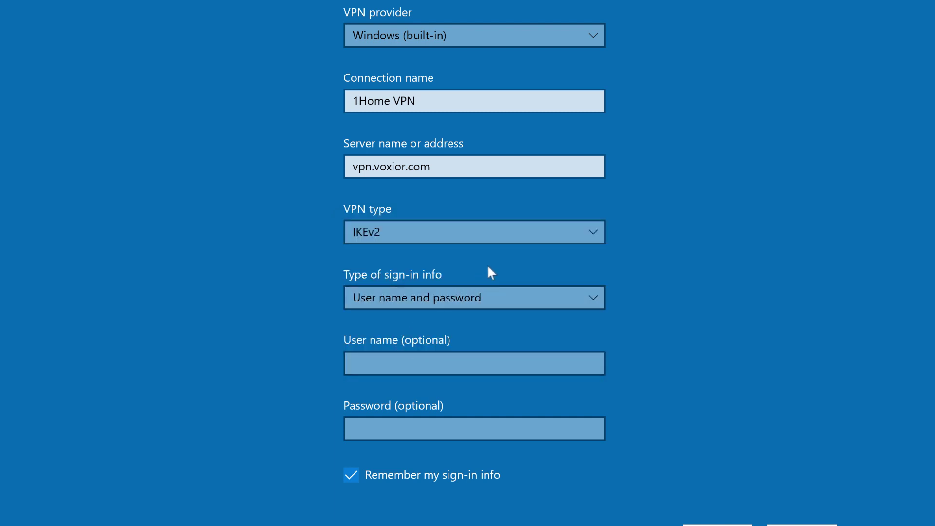
{"action": "left_click", "coordinate": [478, 296]}
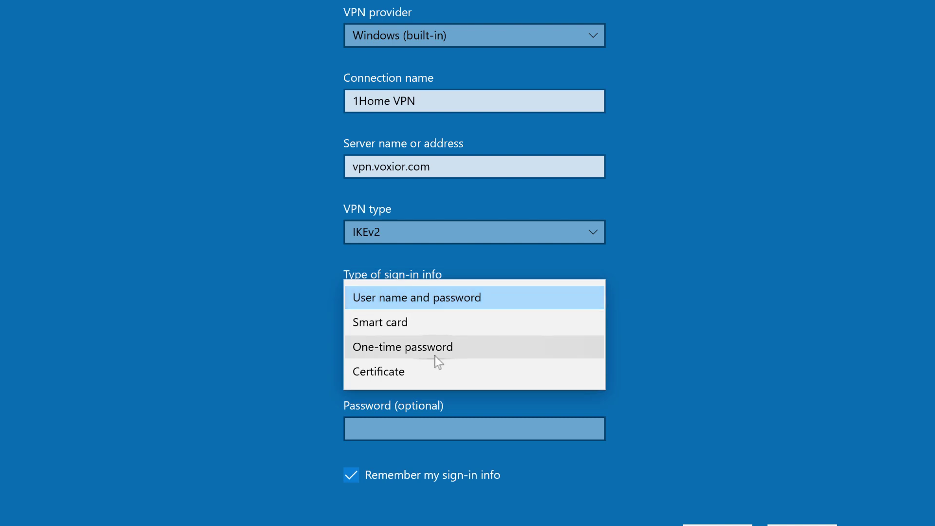
{"action": "left_click", "coordinate": [434, 371]}
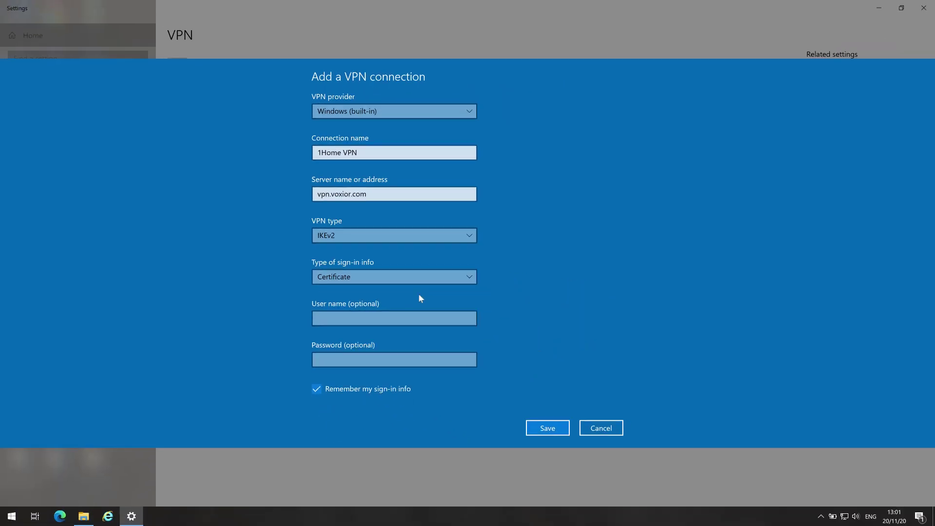
{"action": "left_click", "coordinate": [555, 428]}
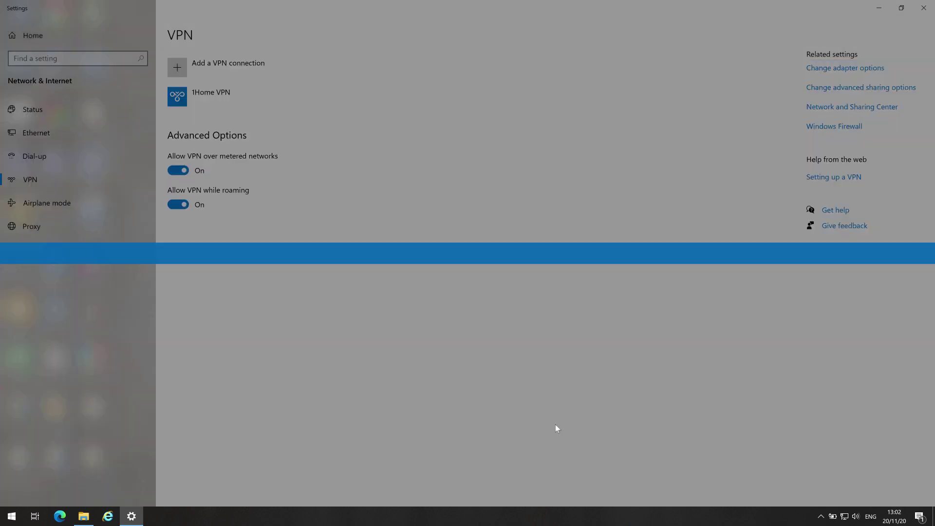
Step: Shrink the Settings window and move it aside, and switch the Mac's Wi-Fi to the poseidwn.tech personal hotspot
{"action": "left_click", "coordinate": [901, 8]}
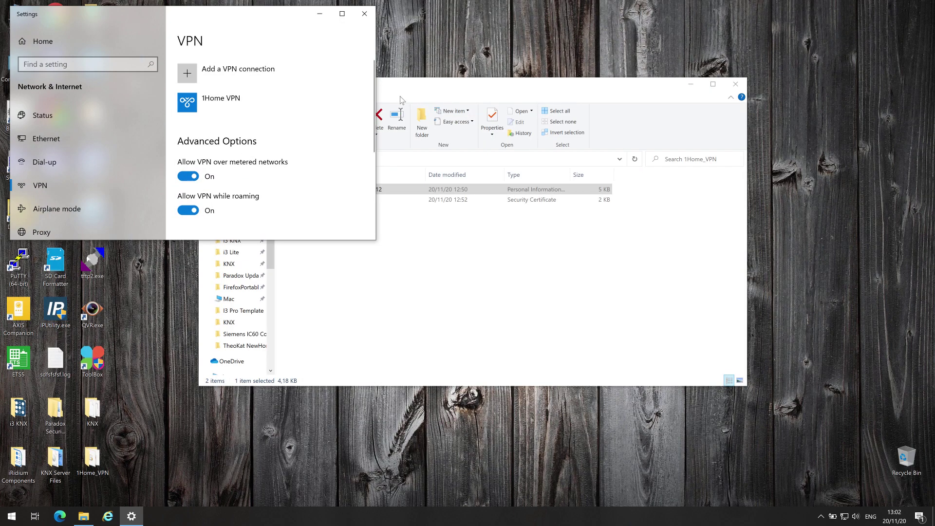
{"action": "left_click_drag", "start_coordinate": [242, 10], "coordinate": [797, 25]}
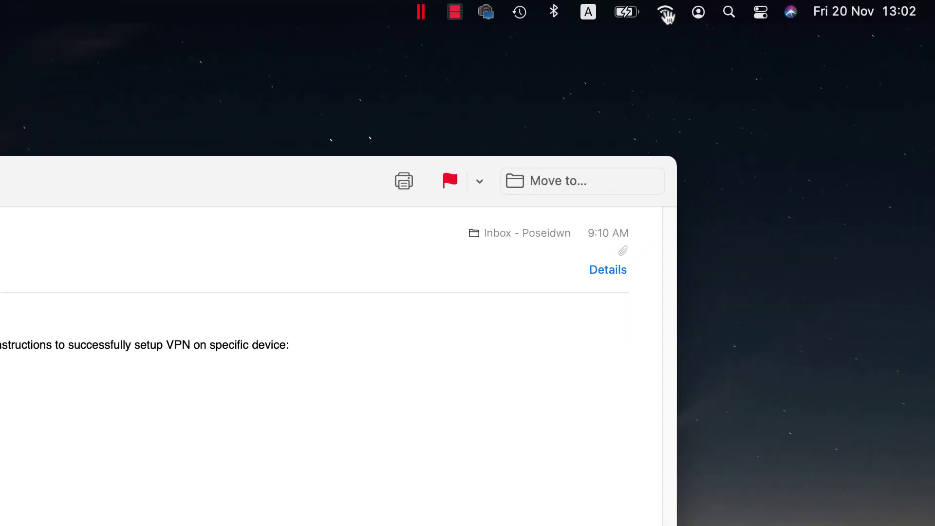
{"action": "left_click", "coordinate": [801, 7]}
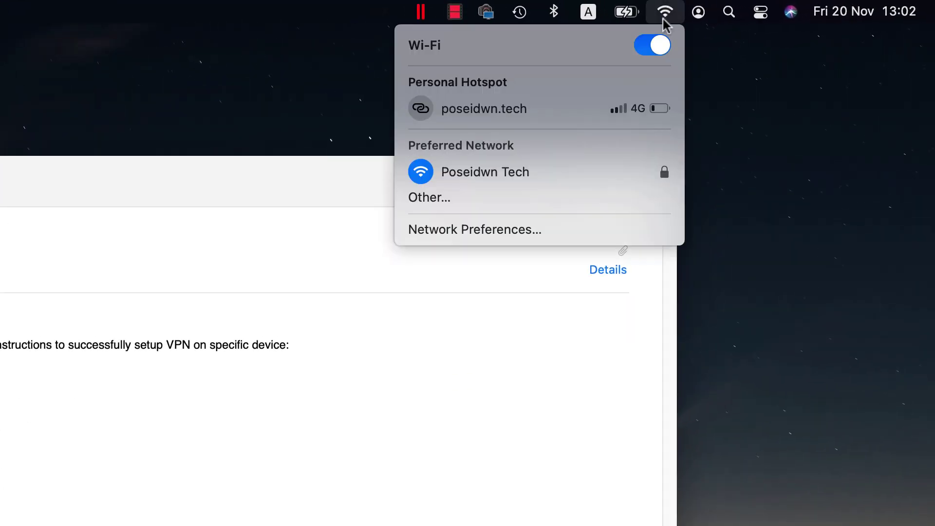
{"action": "left_click", "coordinate": [487, 119]}
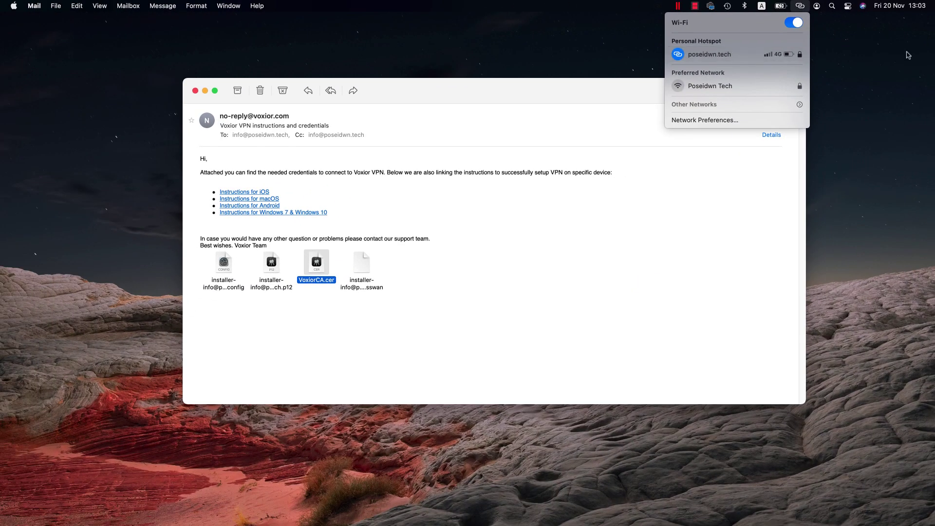
{"action": "left_click", "coordinate": [906, 57]}
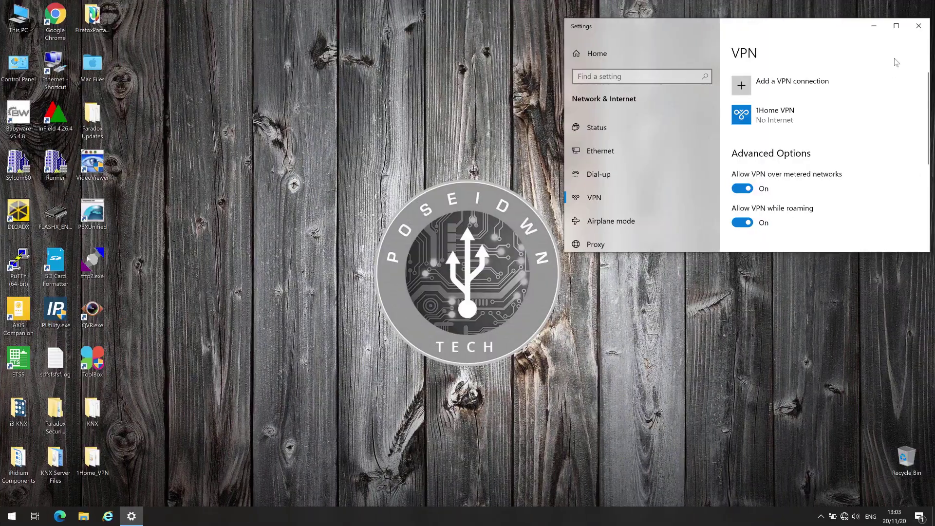
Step: Move the Settings window to mid-screen and connect to 1Home VPN, agreeing to continue with the unvalidated server
{"action": "left_click_drag", "start_coordinate": [750, 26], "coordinate": [452, 86]}
{"action": "left_click", "coordinate": [477, 170]}
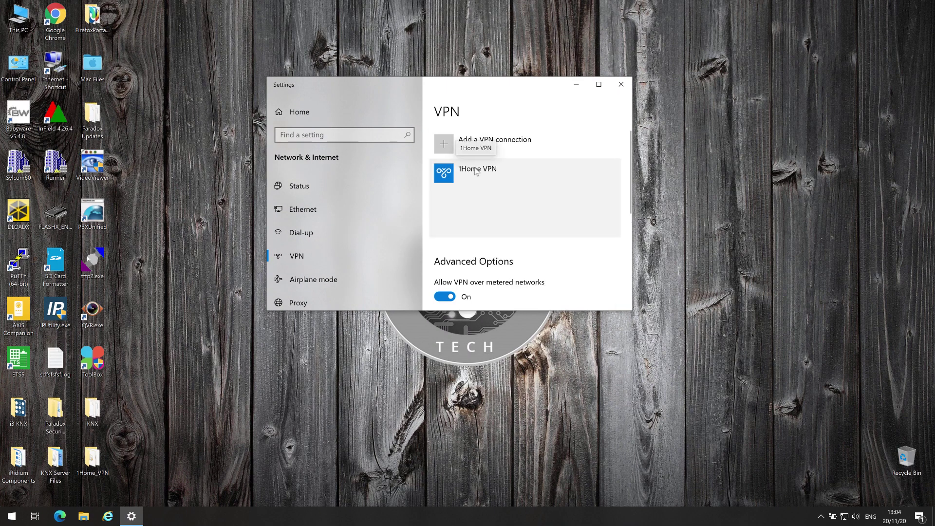
{"action": "left_click", "coordinate": [514, 203]}
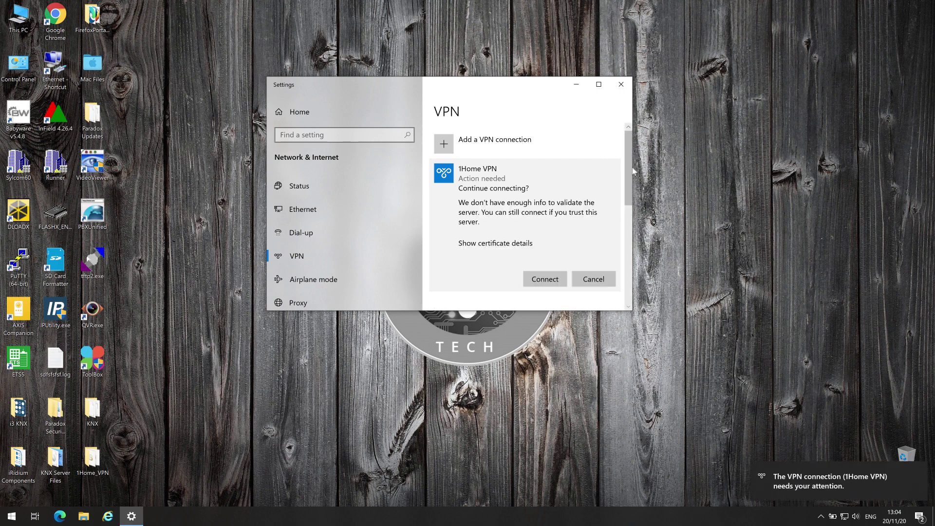
{"action": "left_click", "coordinate": [553, 280]}
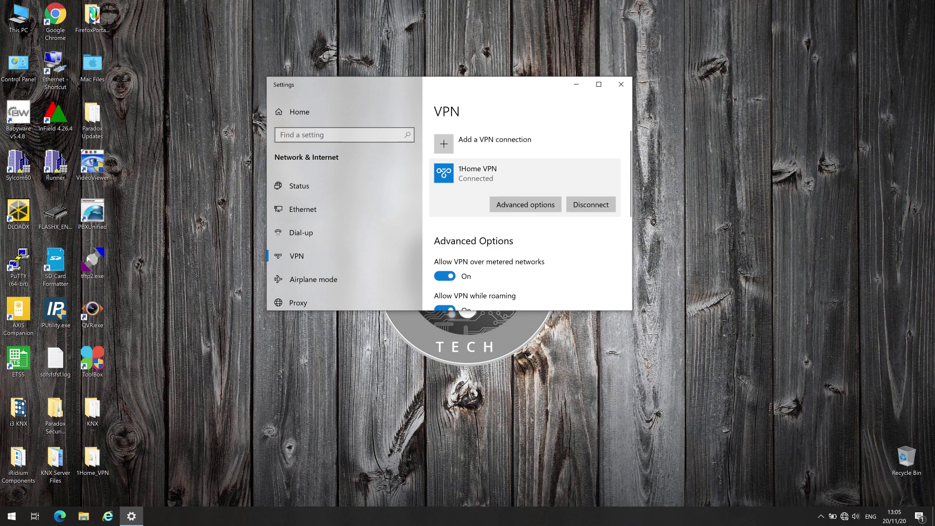
Step: Switch to ETS5 by launching it from the Windows desktop
{"action": "double_click", "coordinate": [18, 362]}
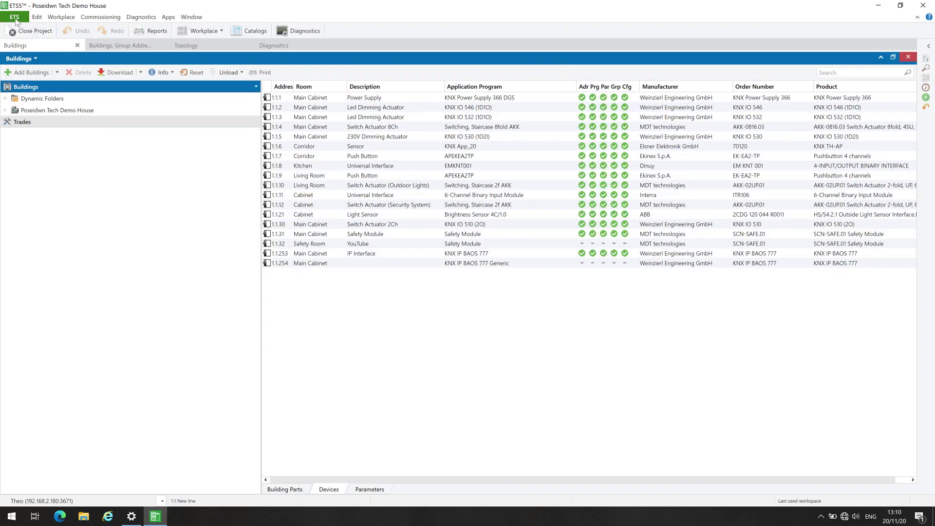
Step: Add a new IP Tunneling interface to the bus connections and name it 1Home
{"action": "left_click", "coordinate": [15, 18]}
{"action": "left_click", "coordinate": [77, 39]}
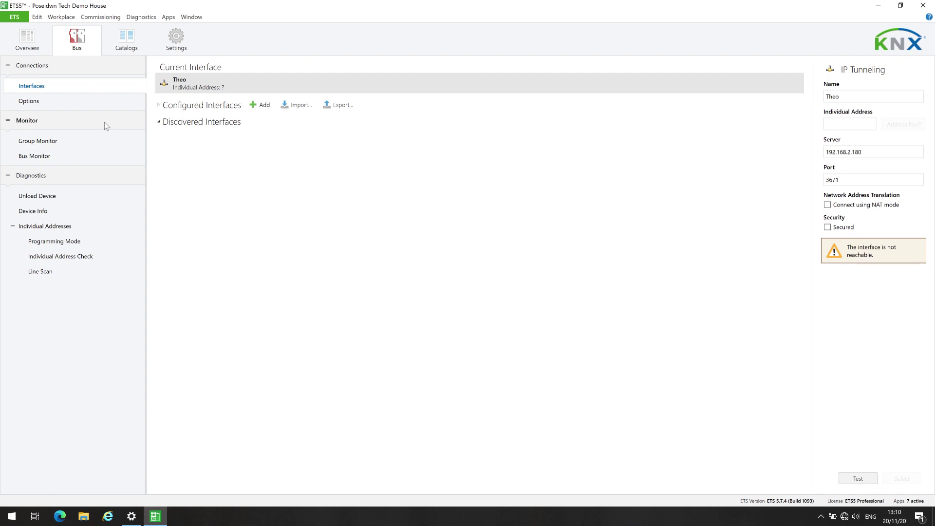
{"action": "left_click", "coordinate": [260, 107]}
{"action": "left_click", "coordinate": [288, 124]}
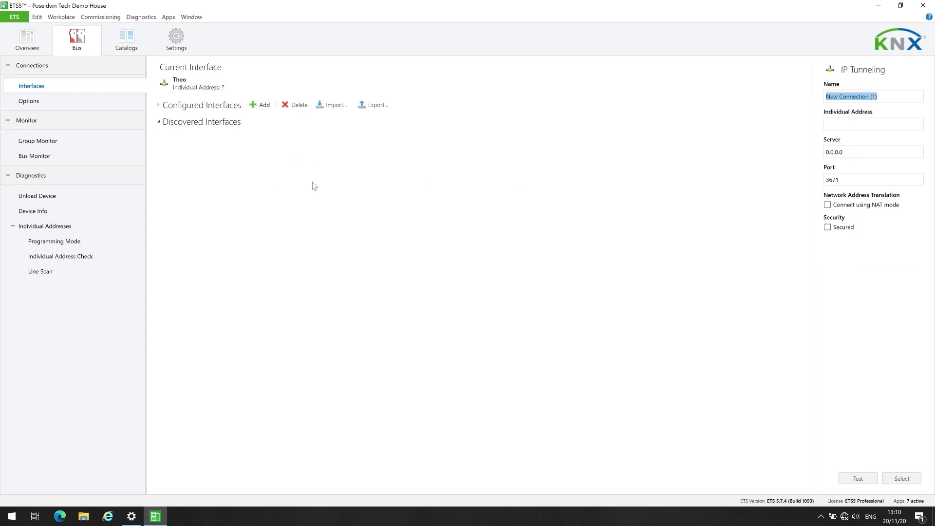
{"action": "type", "text": "1Ho"}
{"action": "type", "text": "me"}
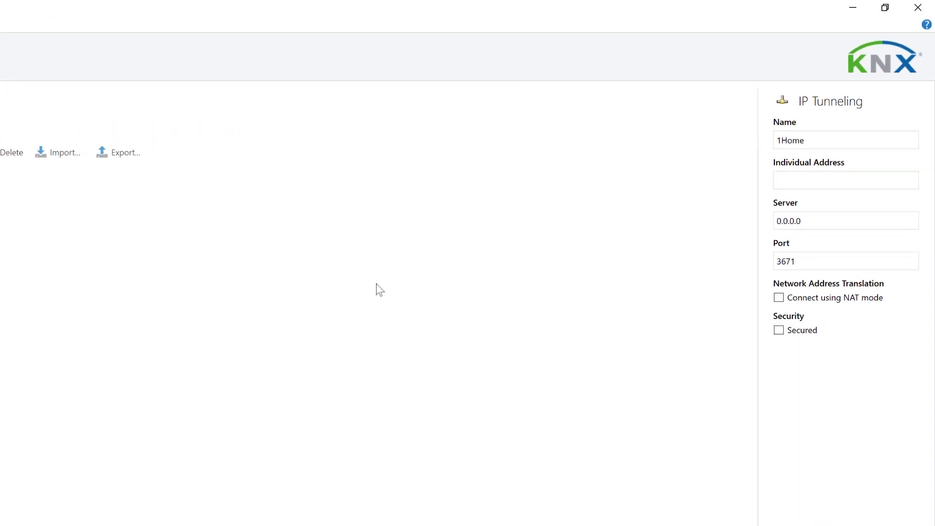
Step: Set the 1Home interface's server to poseidwntechvpn.vxrlink.de and its port to 12345, and enable connecting in NAT mode
{"action": "double_click", "coordinate": [793, 221]}
{"action": "key", "text": "BackSpace"}
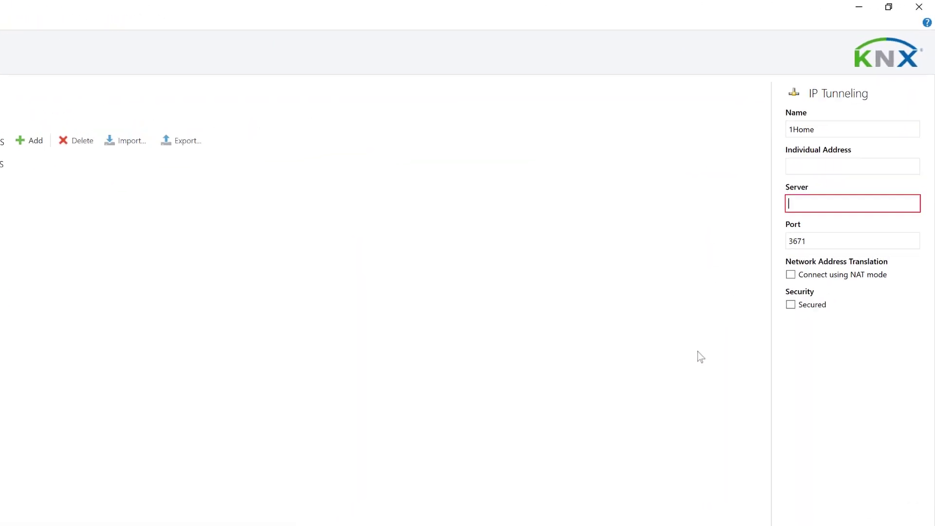
{"action": "type", "text": "poseidwntechvpn.vxrlink.de"}
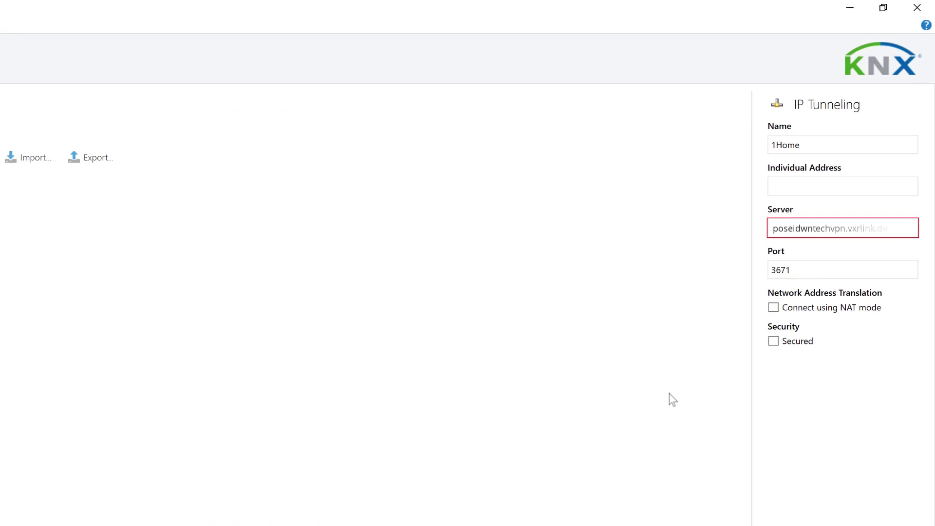
{"action": "double_click", "coordinate": [804, 271]}
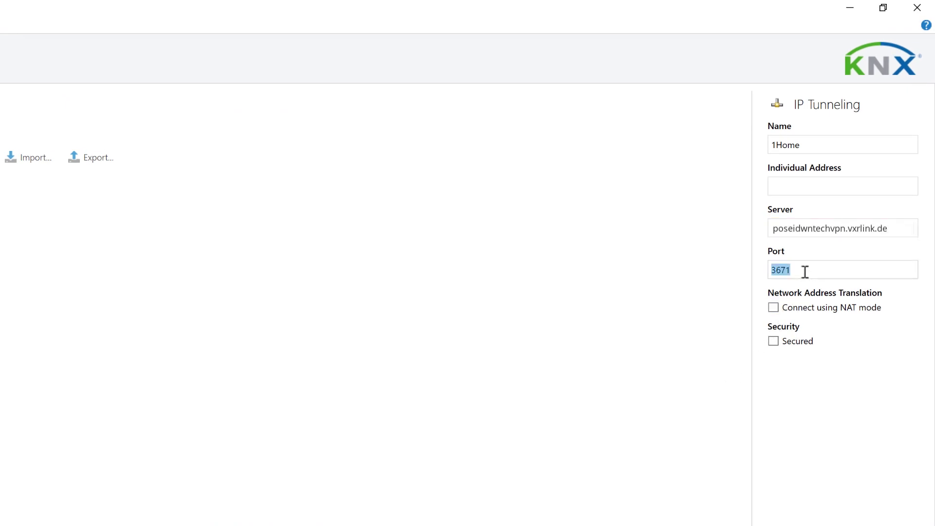
{"action": "key", "text": "BackSpace"}
{"action": "type", "text": "12345"}
{"action": "left_click", "coordinate": [774, 308]}
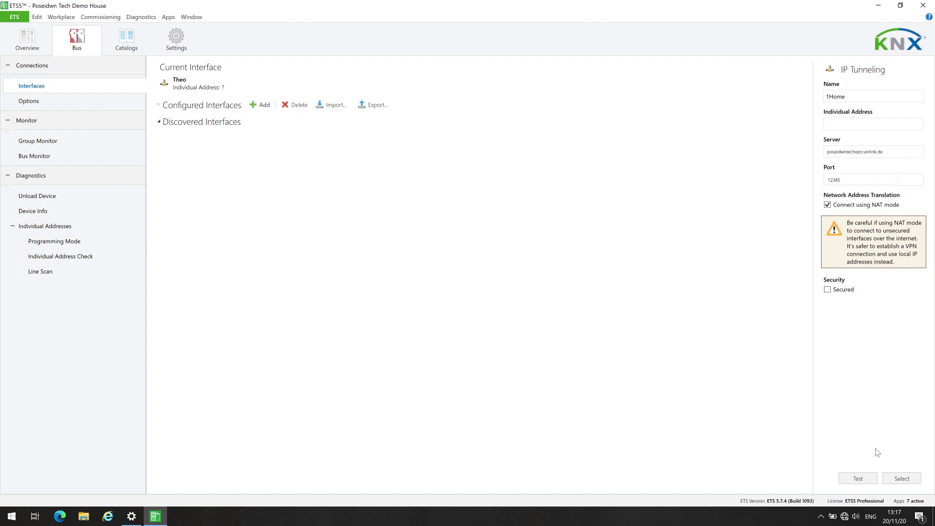
Step: Test the 1Home tunneling connection and select it as the current interface
{"action": "left_click", "coordinate": [863, 480]}
{"action": "left_click", "coordinate": [894, 475]}
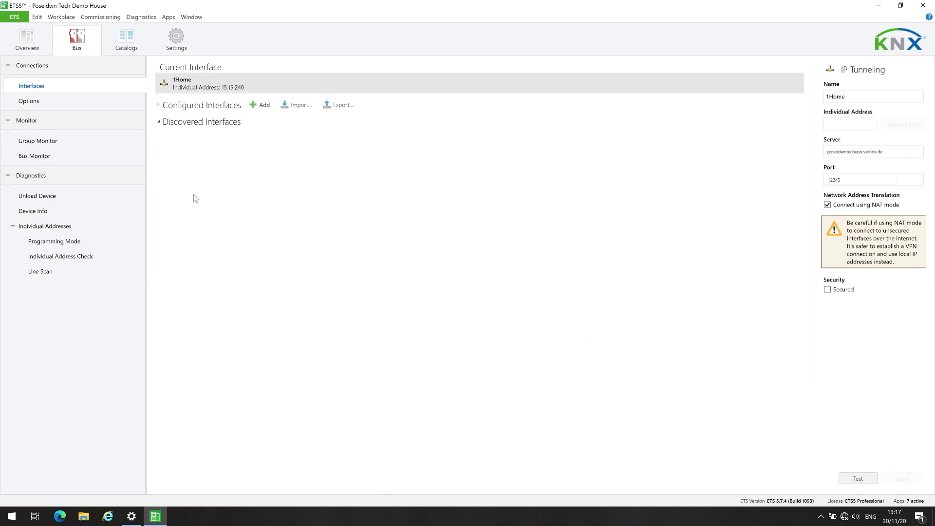
Step: Return to the project and start recording in the diagnostics Group Monitor
{"action": "left_click", "coordinate": [15, 17]}
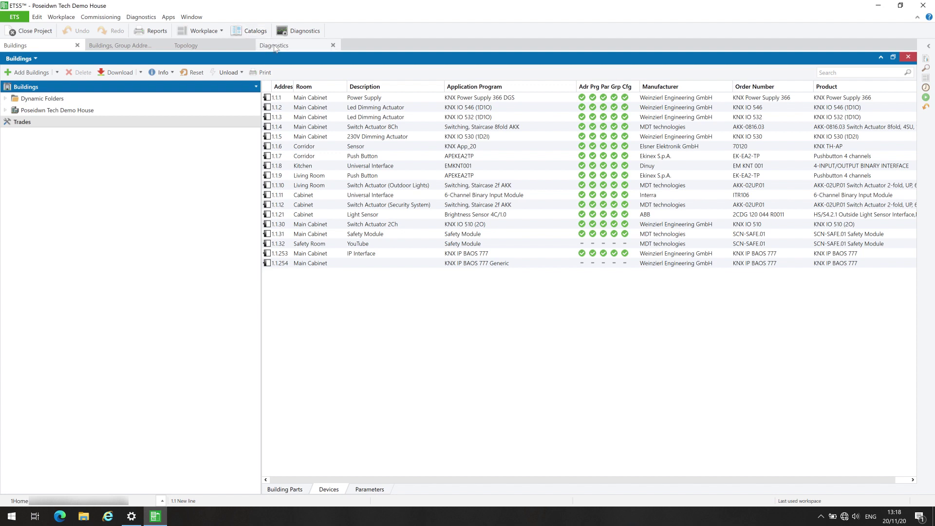
{"action": "left_click", "coordinate": [274, 46]}
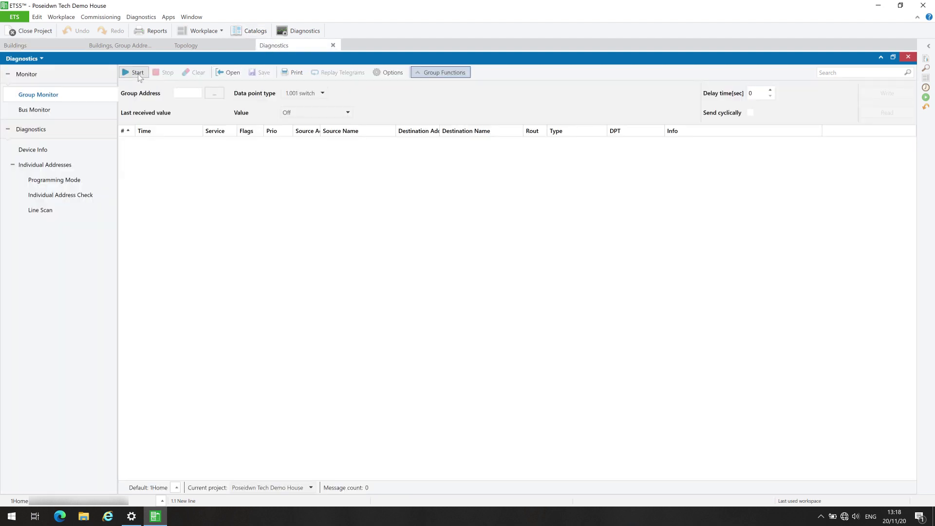
{"action": "left_click", "coordinate": [135, 73]}
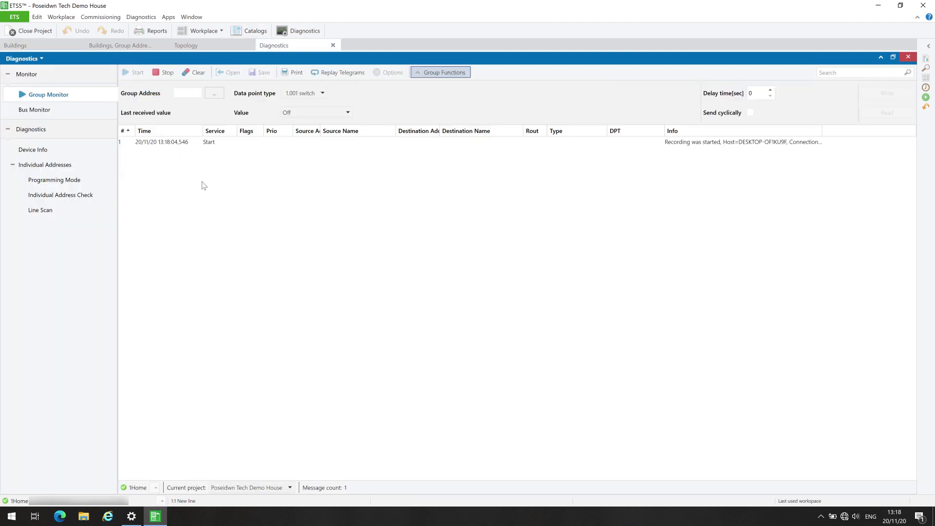
Step: Write the Off value to group address 7/2/1 (Safety_Switch_Control), and stop the Group Monitor recording
{"action": "left_click", "coordinate": [215, 93]}
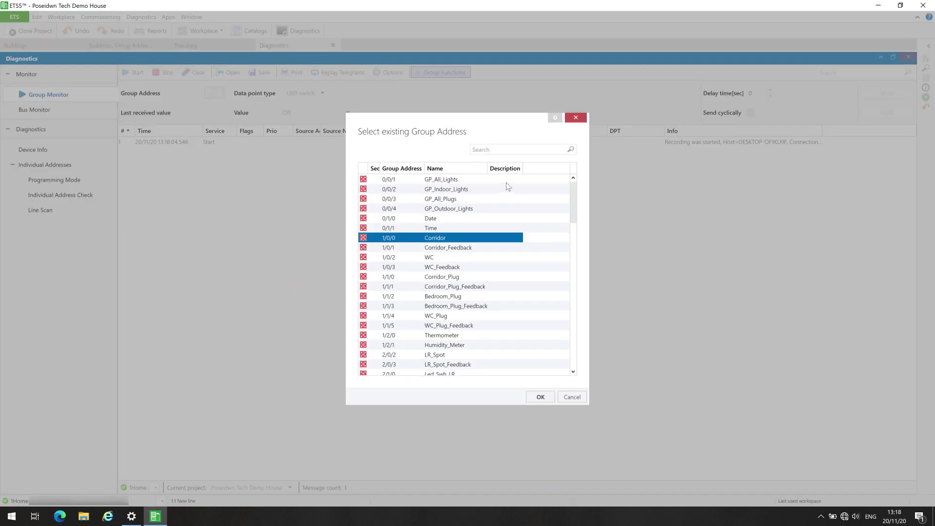
{"action": "left_click_drag", "start_coordinate": [572, 211], "coordinate": [574, 355]}
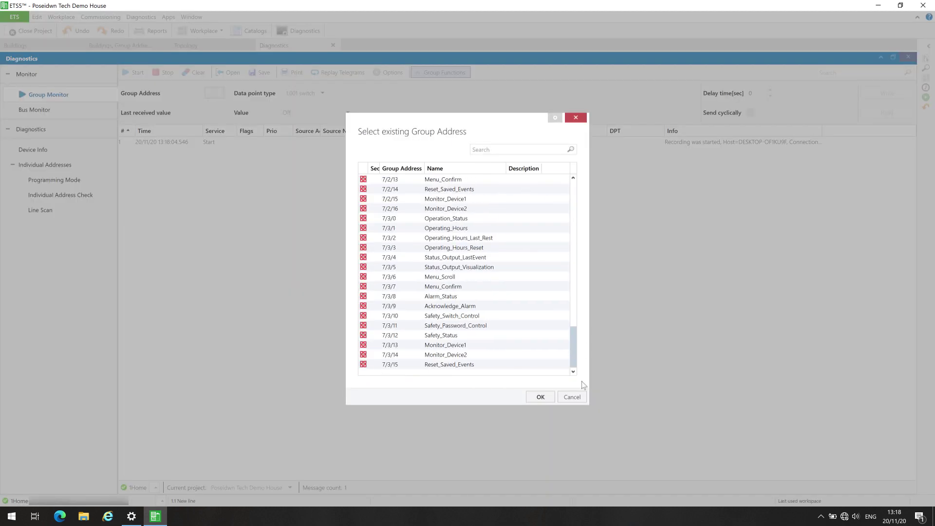
{"action": "left_click", "coordinate": [454, 239]}
{"action": "scroll", "coordinate": [454, 240], "scroll_direction": "up", "scroll_amount": 4}
{"action": "scroll", "coordinate": [452, 240], "scroll_direction": "up", "scroll_amount": 2}
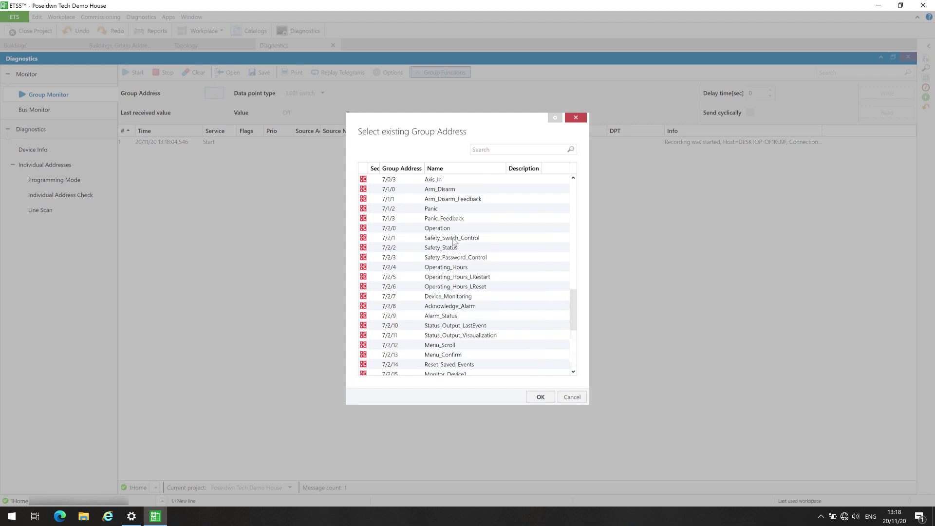
{"action": "left_click", "coordinate": [442, 238]}
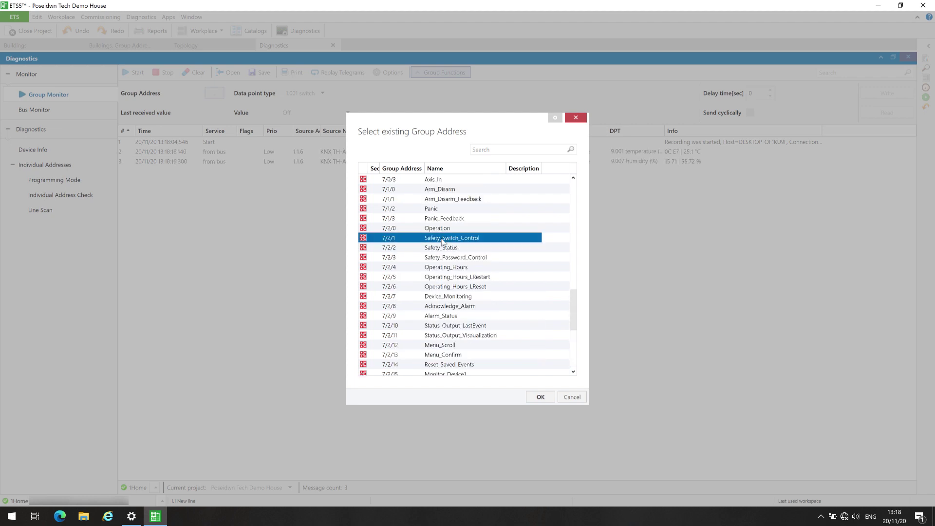
{"action": "left_click", "coordinate": [541, 397]}
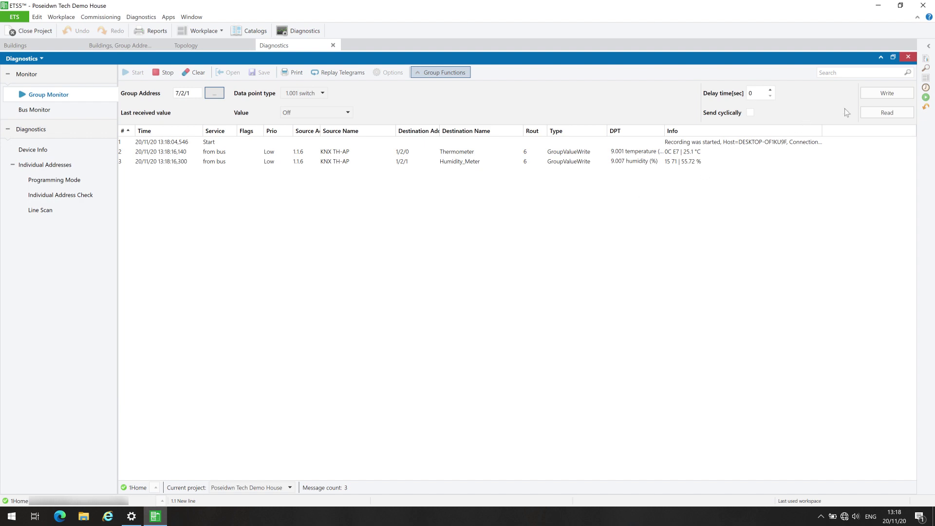
{"action": "left_click", "coordinate": [874, 96]}
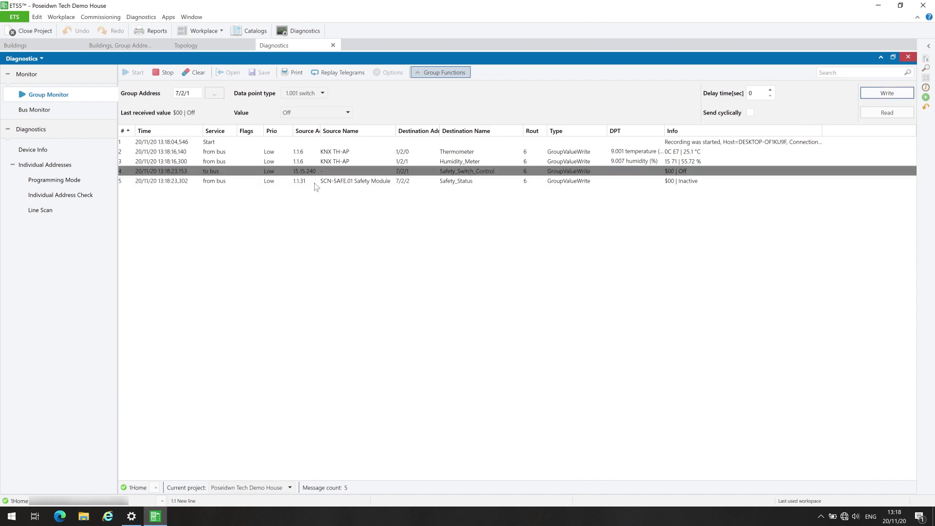
{"action": "left_click", "coordinate": [165, 73]}
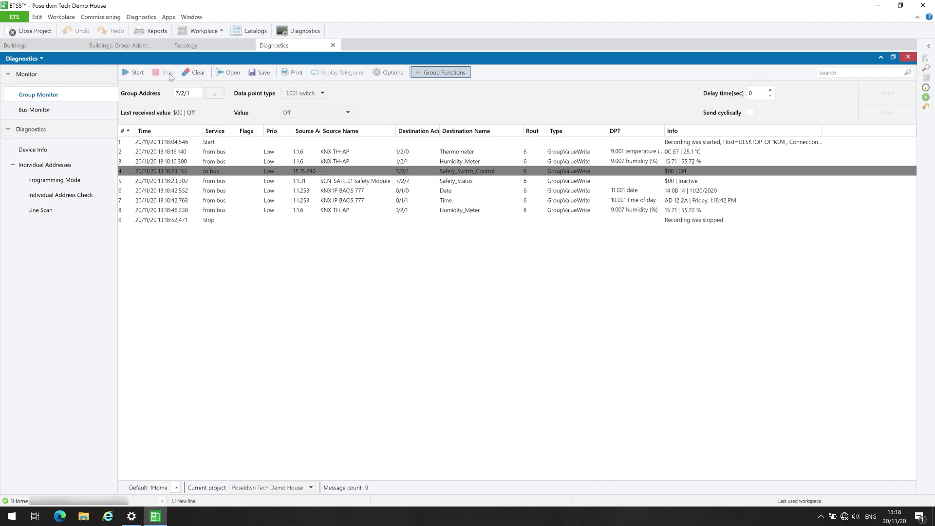
Step: Check the existence of individual address 1.1.6 and switch that device's LED on
{"action": "left_click", "coordinate": [70, 180]}
{"action": "left_click", "coordinate": [65, 195]}
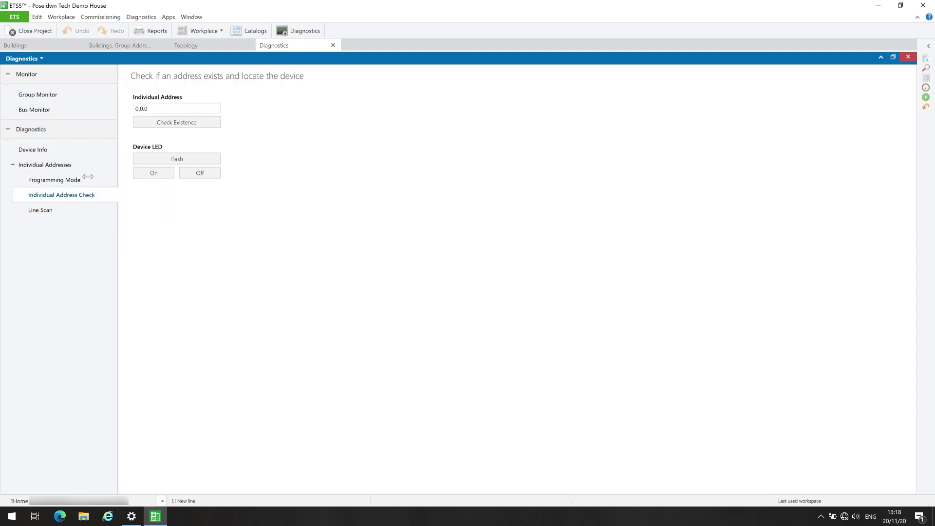
{"action": "left_click", "coordinate": [138, 109]}
{"action": "left_click_drag", "start_coordinate": [138, 109], "coordinate": [128, 110]}
{"action": "type", "text": "1.1"}
{"action": "key", "text": "Delete"}
{"action": "type", "text": "6"}
{"action": "left_click", "coordinate": [152, 120]}
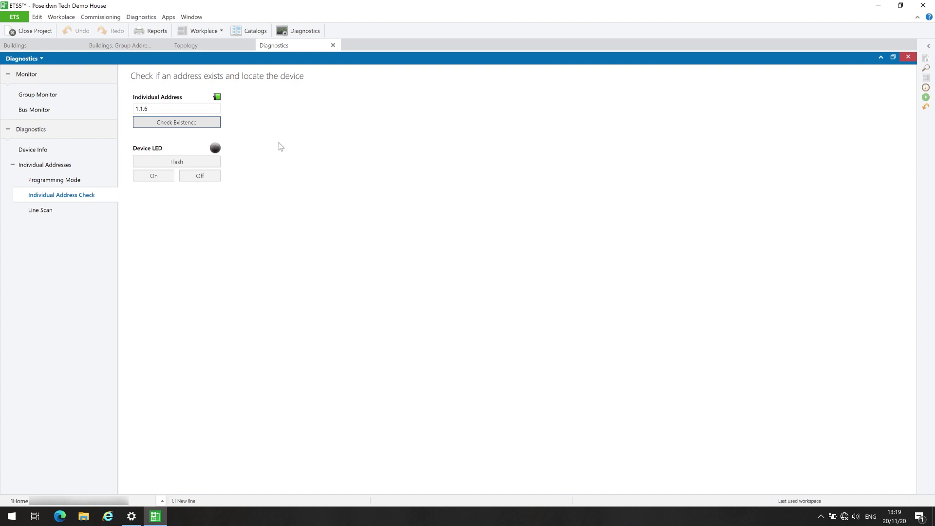
{"action": "left_click", "coordinate": [154, 176]}
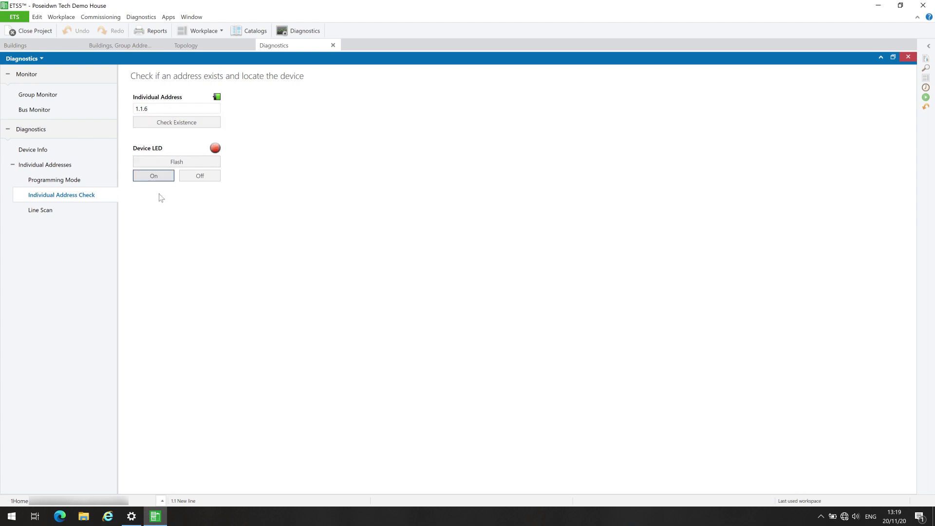
Step: Run a full download to the corridor sensor 1.1.6, keeping the current interface settings
{"action": "left_click", "coordinate": [53, 48]}
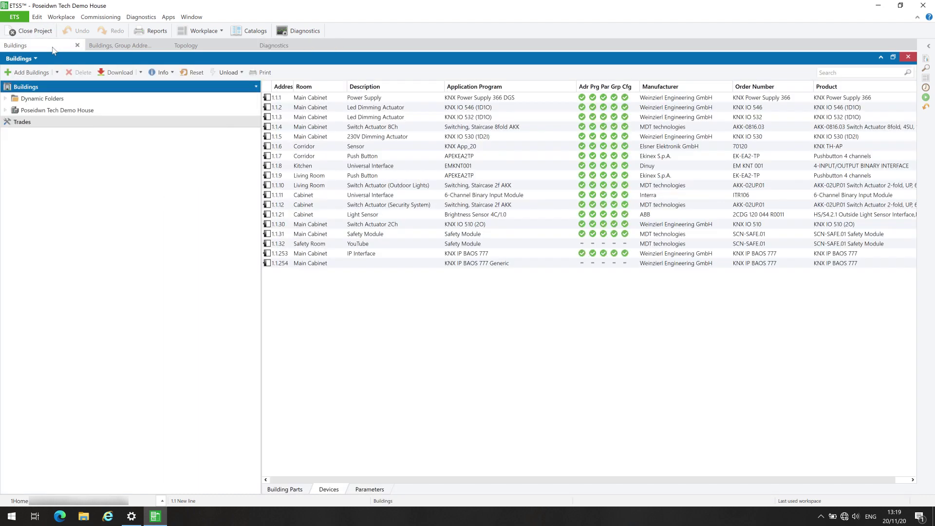
{"action": "left_click", "coordinate": [338, 148]}
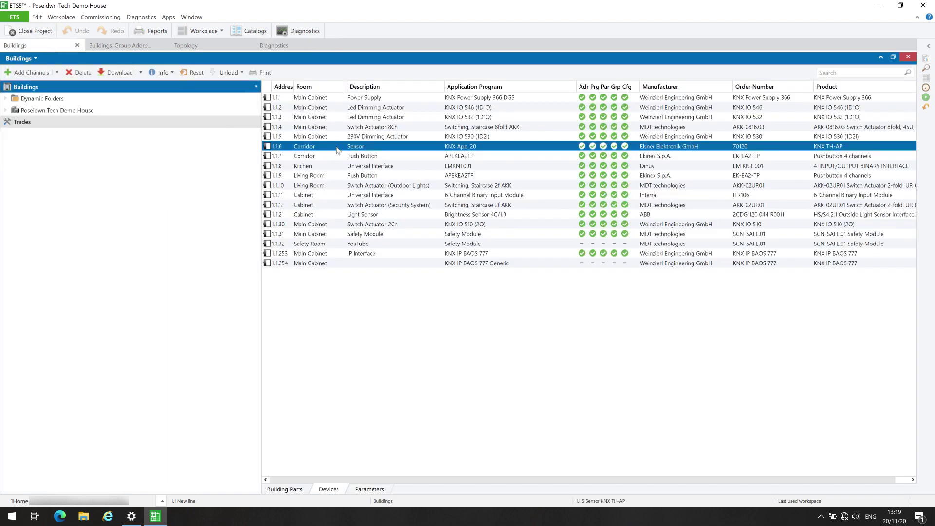
{"action": "right_click", "coordinate": [338, 150]}
{"action": "mouse_move", "coordinate": [449, 175]}
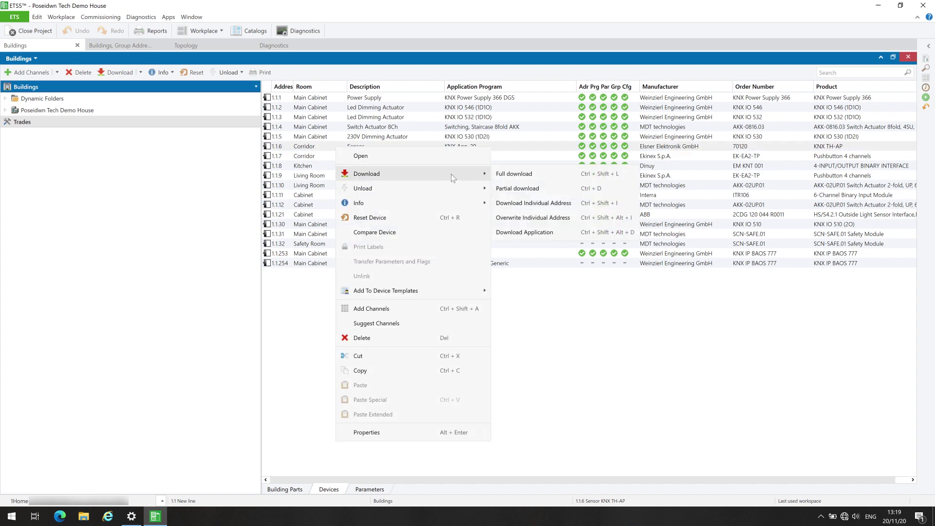
{"action": "left_click", "coordinate": [523, 174]}
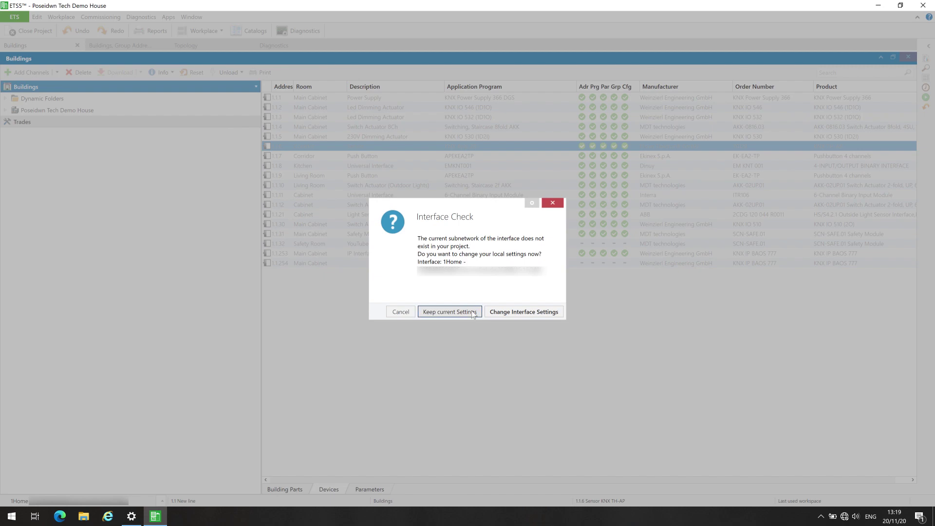
{"action": "left_click", "coordinate": [472, 314]}
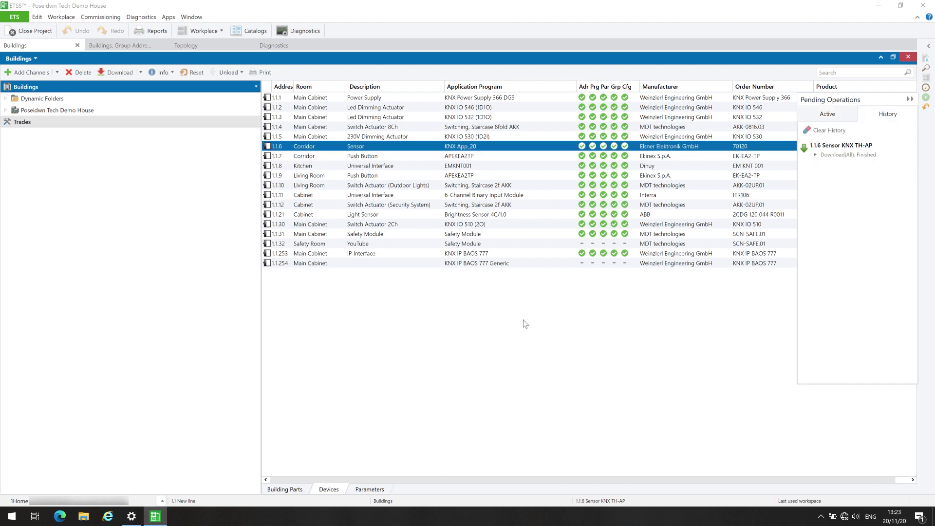
Step: Reset the cabinet light sensor 1.1.21 with the current interface settings kept, and clear and close the pending operations history
{"action": "left_click", "coordinate": [279, 215]}
{"action": "right_click", "coordinate": [279, 216]}
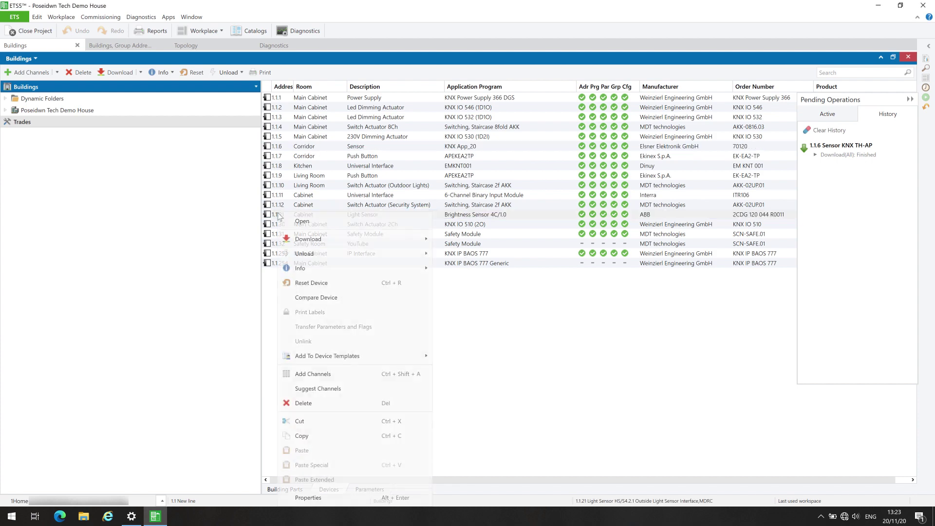
{"action": "left_click", "coordinate": [325, 283]}
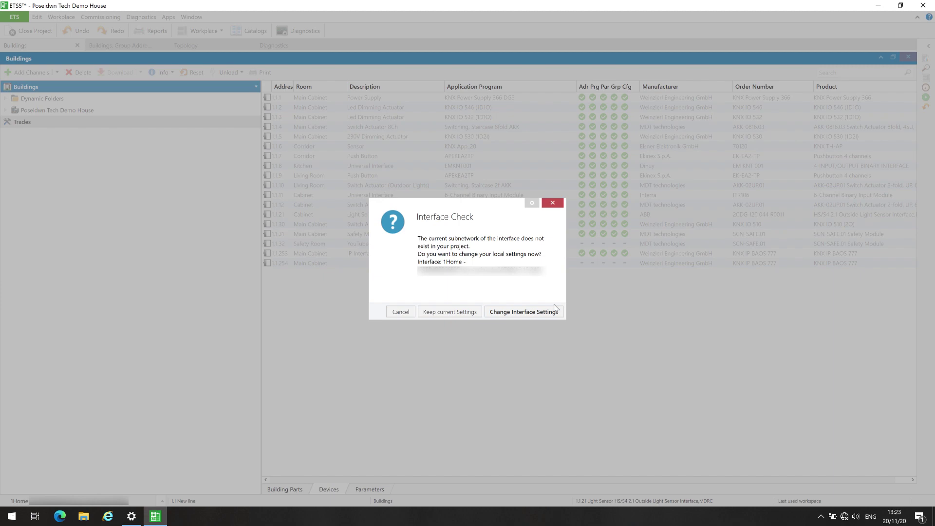
{"action": "left_click", "coordinate": [450, 312]}
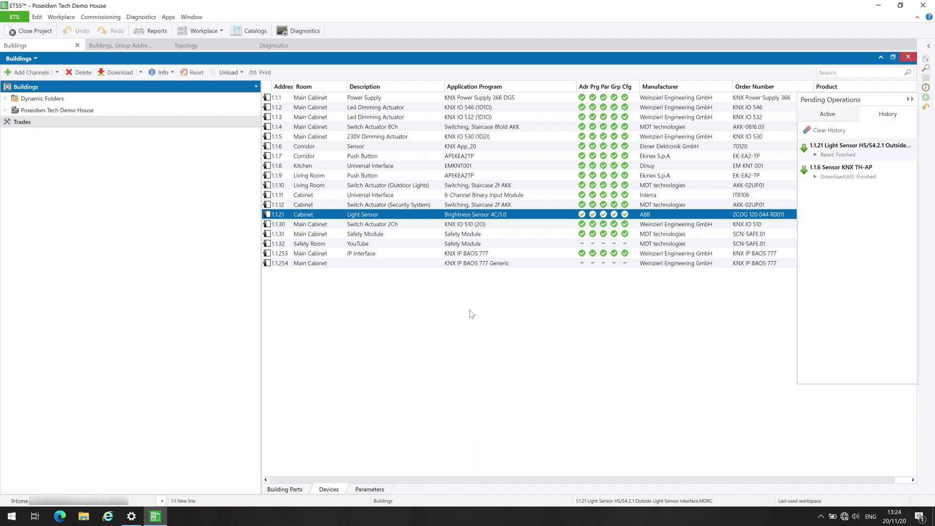
{"action": "left_click", "coordinate": [828, 130]}
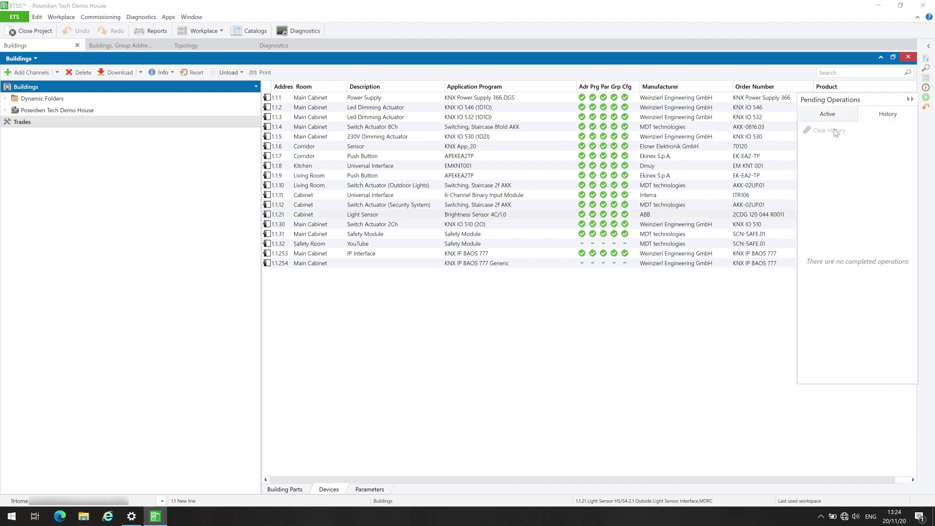
{"action": "left_click", "coordinate": [910, 100]}
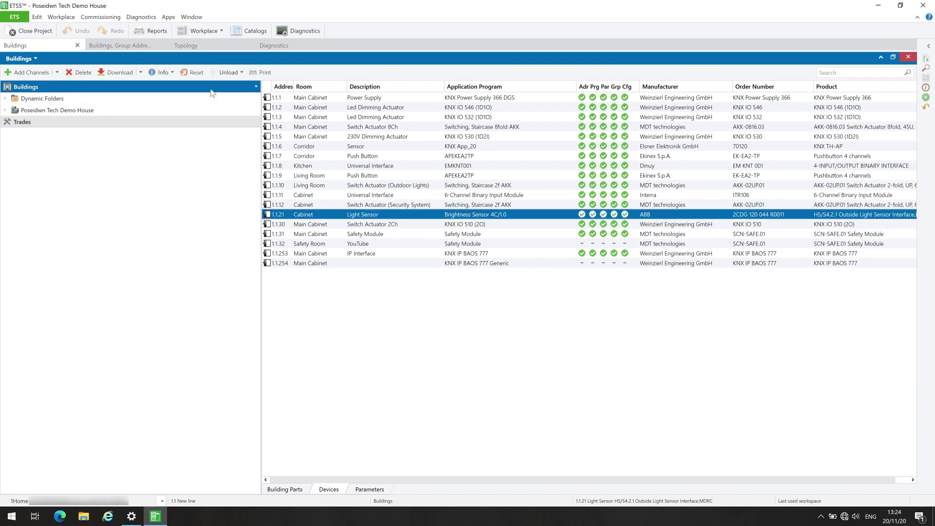
Step: Run a line scan of the existing addresses in line 1.1 New line
{"action": "left_click", "coordinate": [271, 45]}
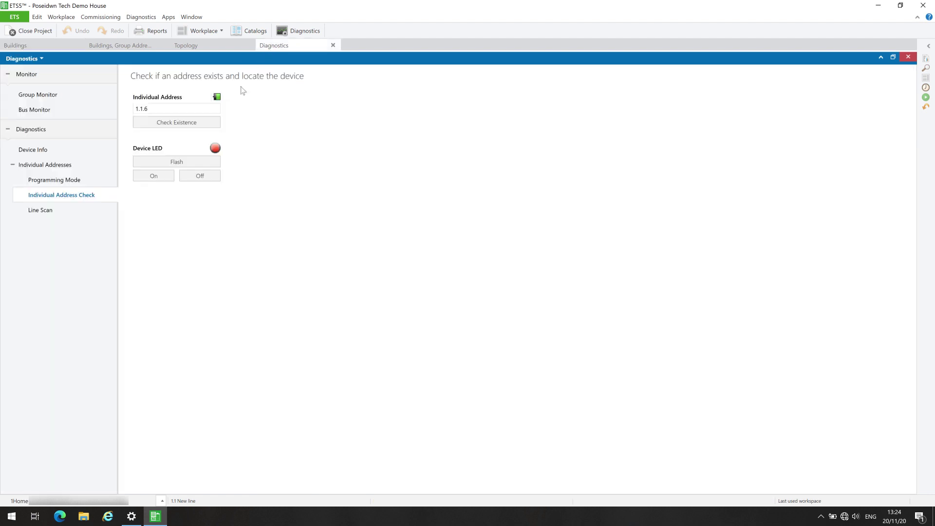
{"action": "left_click", "coordinate": [54, 213]}
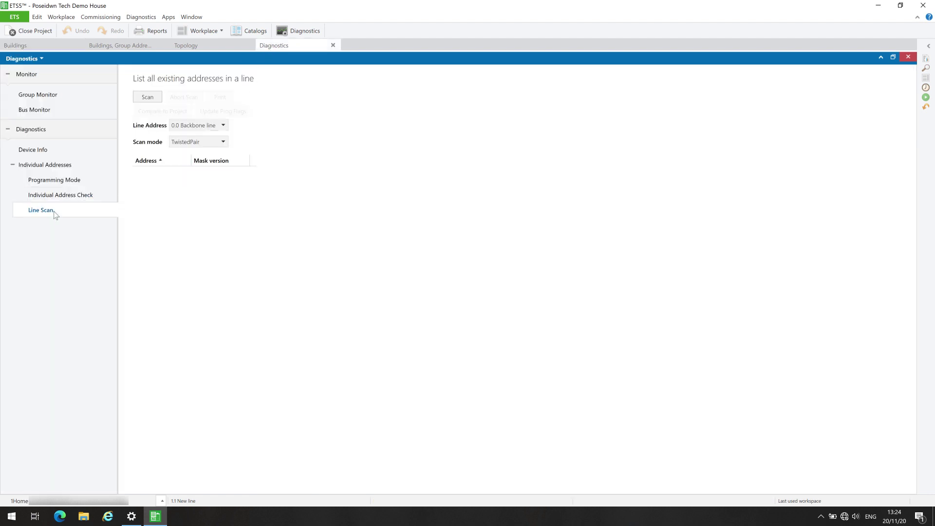
{"action": "left_click", "coordinate": [223, 126]}
{"action": "left_click", "coordinate": [195, 156]}
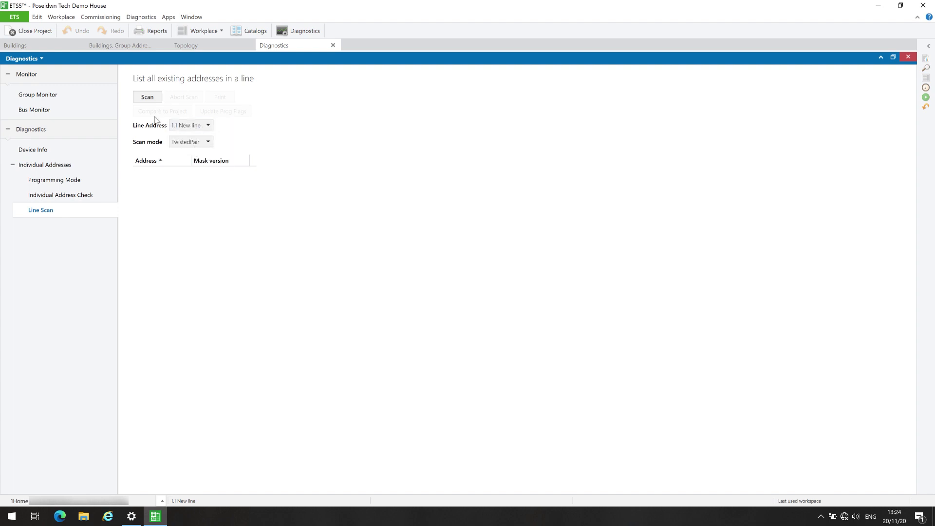
{"action": "left_click", "coordinate": [152, 101]}
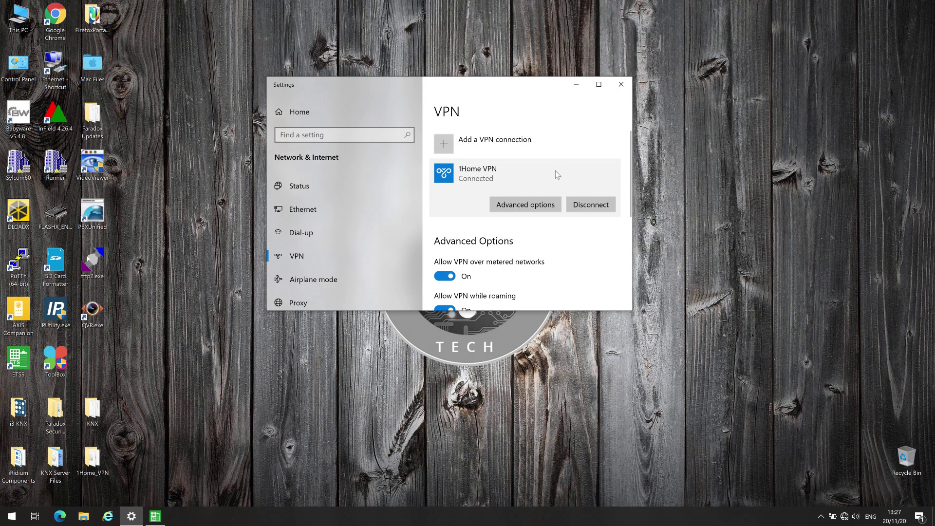
Step: Switch to the Windows VPN settings and disconnect 1Home VPN
{"action": "left_click", "coordinate": [591, 205]}
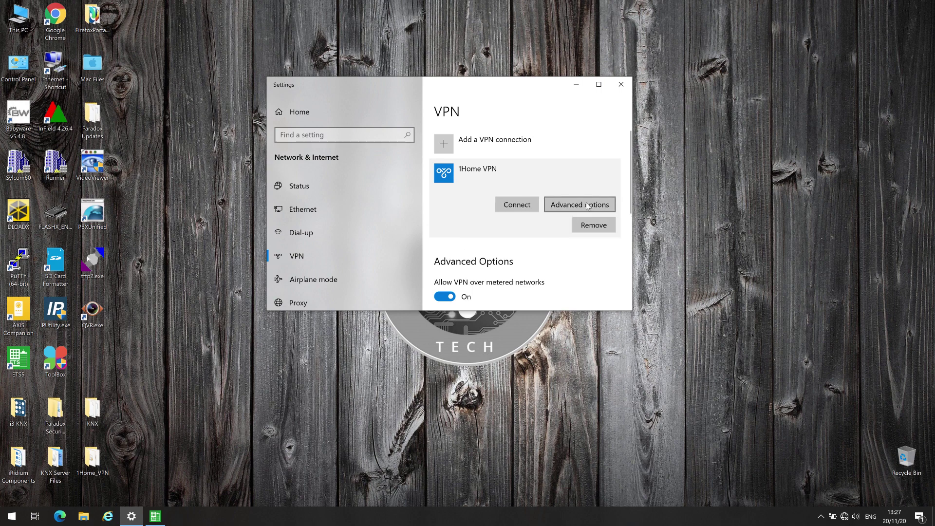